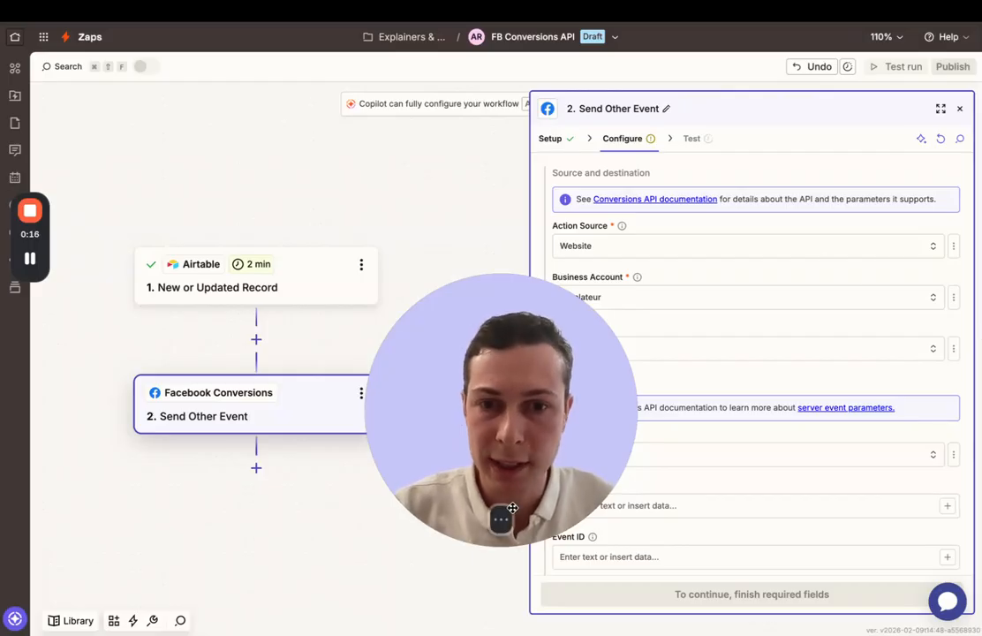
Review the app, action event and connected account in the setup of the Facebook Conversions Send Other Event step.
{"action": "left_click", "coordinate": [486, 519]}
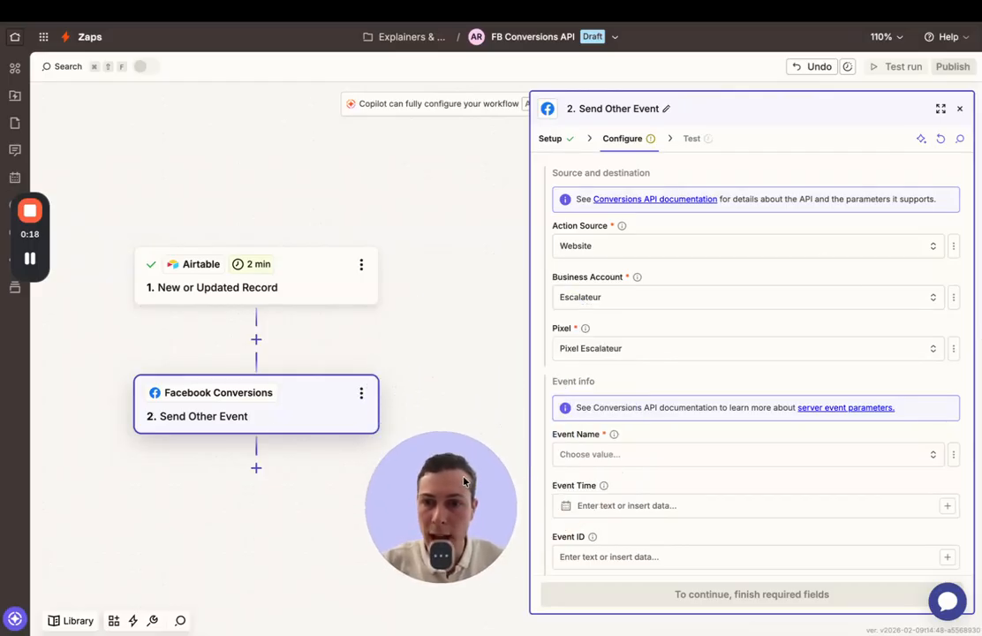
{"action": "left_click", "coordinate": [552, 138]}
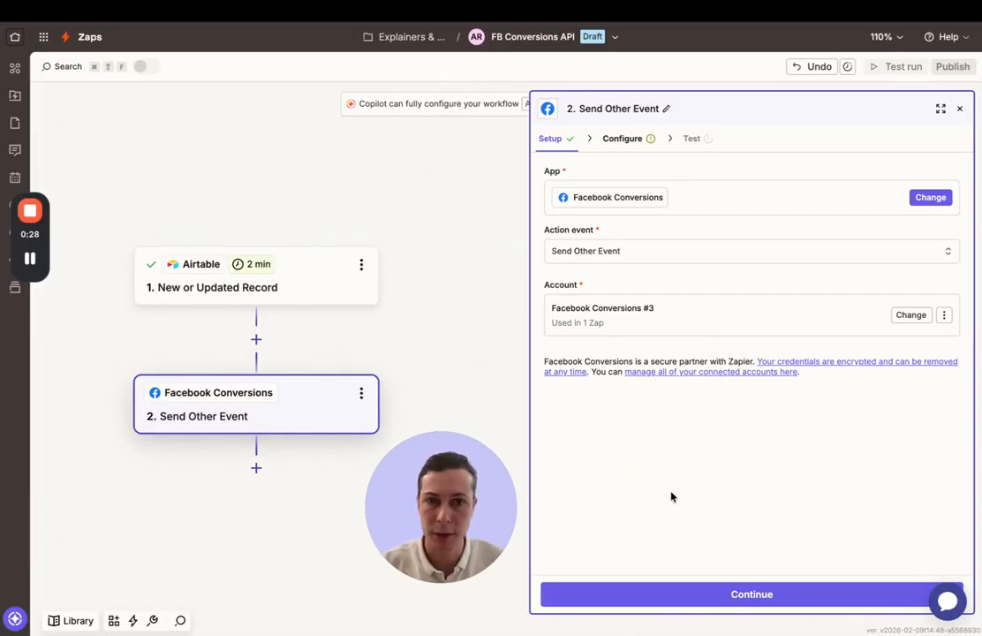
{"action": "left_click", "coordinate": [612, 250]}
{"action": "left_click_drag", "start_coordinate": [433, 508], "coordinate": [668, 508]}
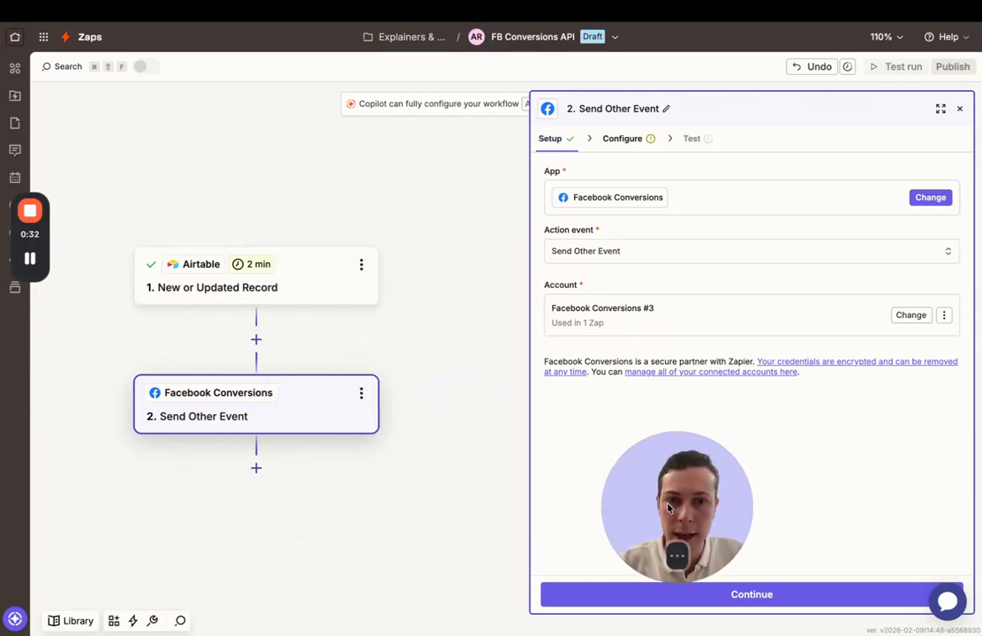
{"action": "left_click", "coordinate": [587, 254]}
{"action": "left_click", "coordinate": [326, 417]}
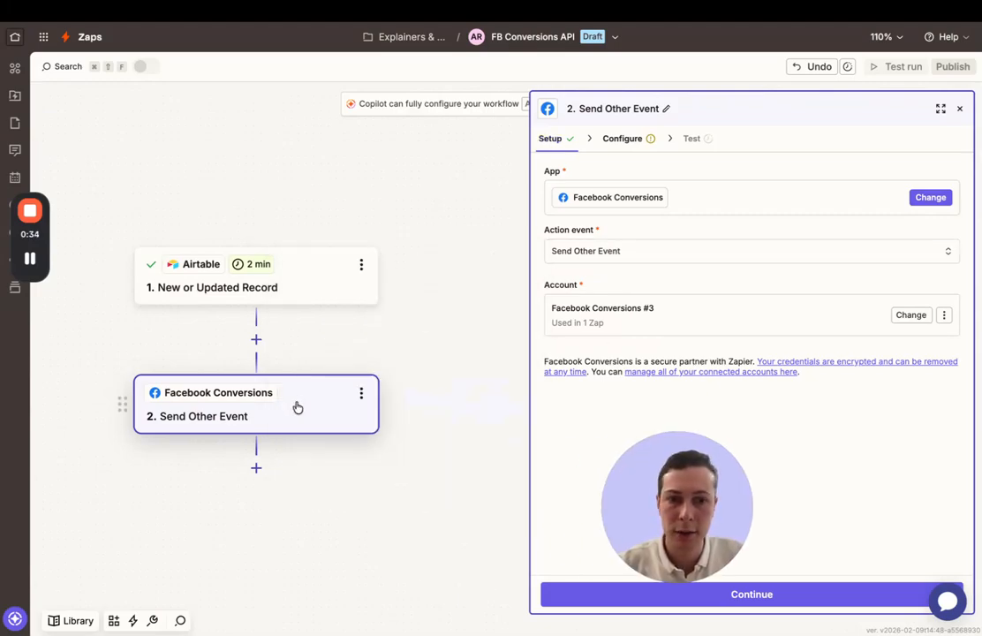
{"action": "left_click_drag", "start_coordinate": [688, 508], "coordinate": [482, 488]}
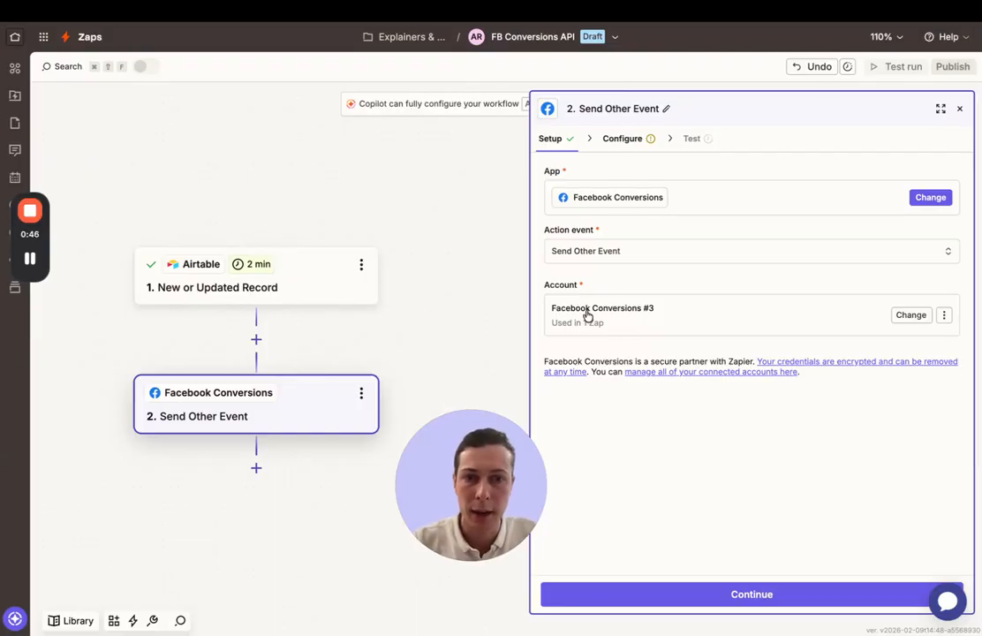
Open the Send Other Event configuration and examine the action source, business account and pixel settings.
{"action": "left_click", "coordinate": [629, 144]}
{"action": "left_click_drag", "start_coordinate": [442, 424], "coordinate": [382, 130]}
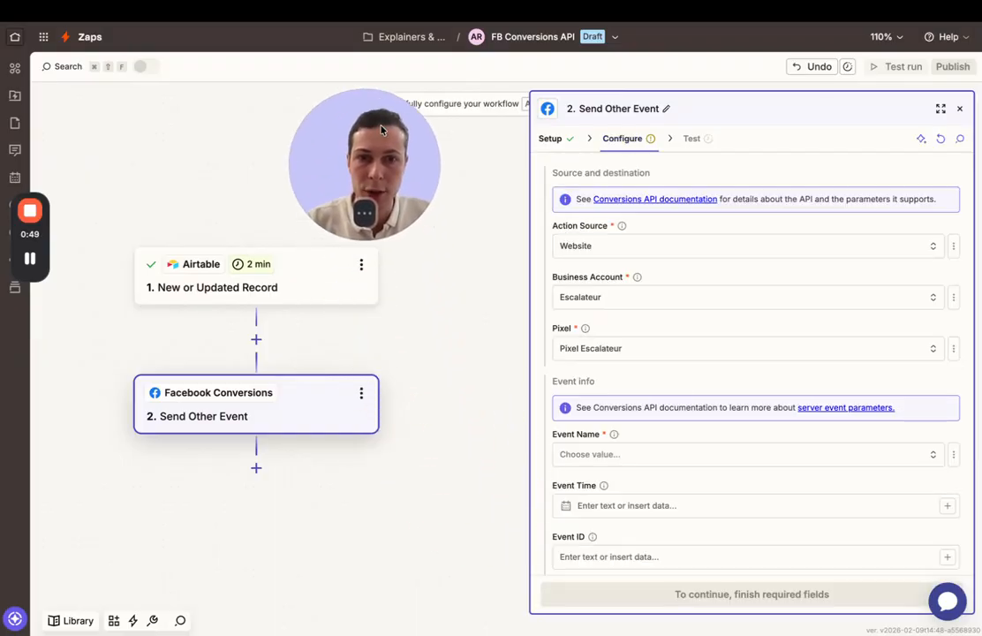
{"action": "left_click", "coordinate": [615, 243]}
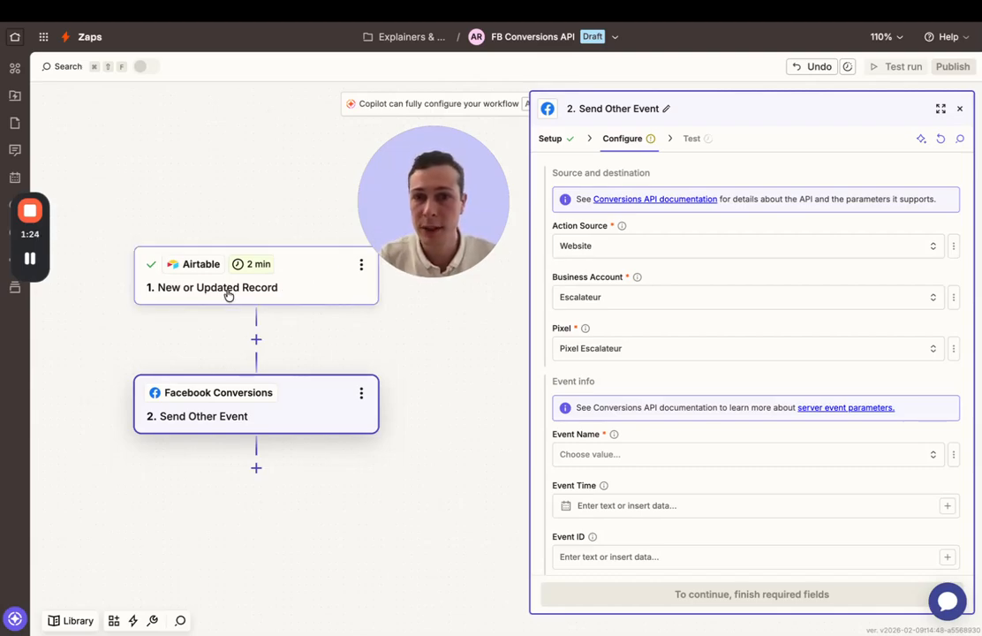
{"action": "left_click_drag", "start_coordinate": [408, 188], "coordinate": [433, 189]}
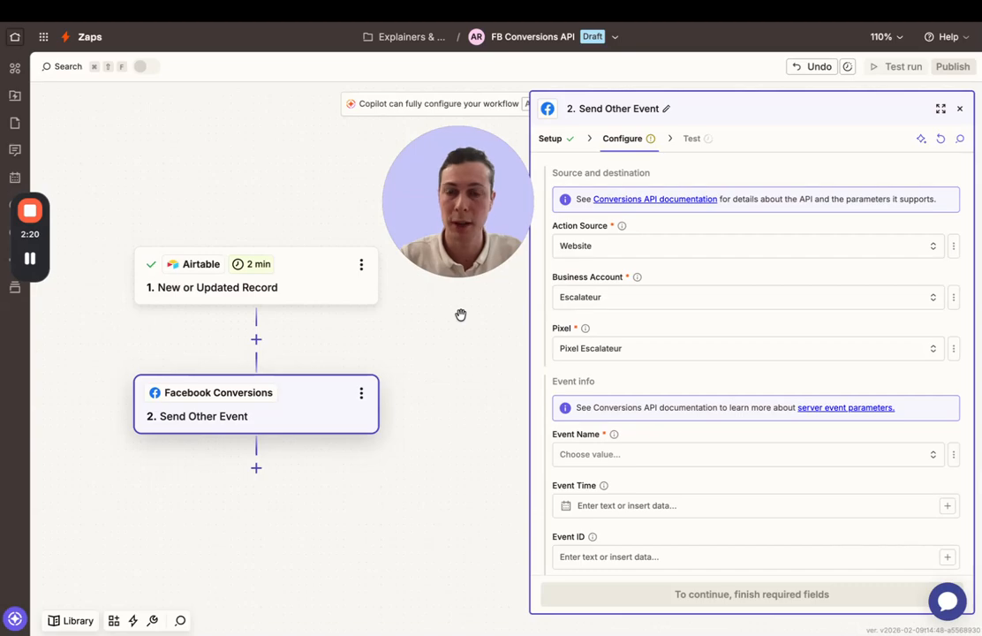
{"action": "scroll", "coordinate": [461, 314], "scroll_direction": "right", "scroll_amount": 1}
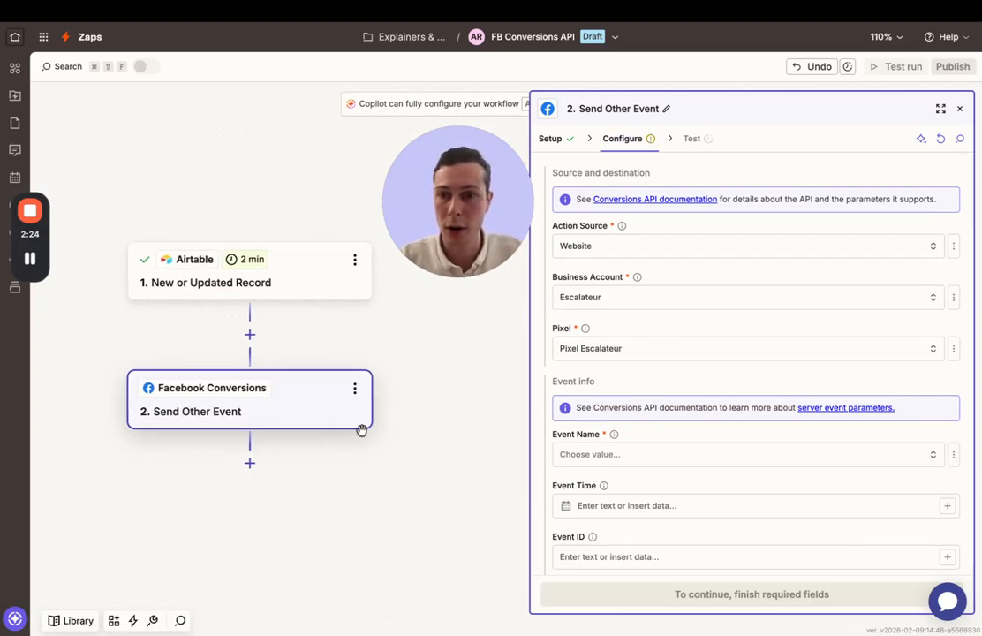
{"action": "scroll", "coordinate": [702, 409], "scroll_direction": "down", "scroll_amount": 1}
{"action": "scroll", "coordinate": [704, 410], "scroll_direction": "up", "scroll_amount": 1}
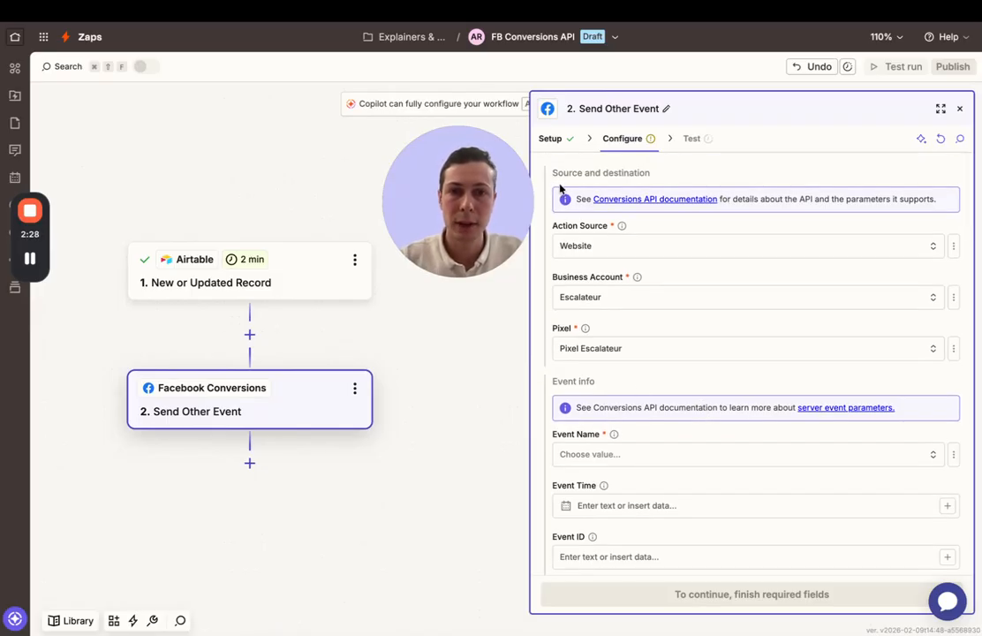
Set the Event Name of the Facebook Conversions step to Contact.
{"action": "scroll", "coordinate": [723, 377], "scroll_direction": "down", "scroll_amount": 4}
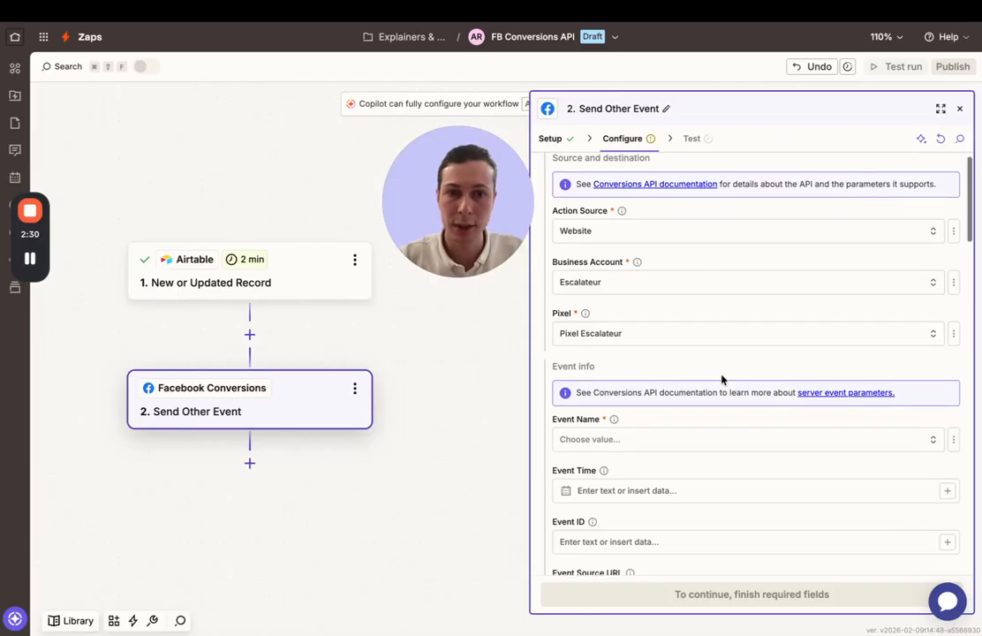
{"action": "scroll", "coordinate": [722, 378], "scroll_direction": "down", "scroll_amount": 3}
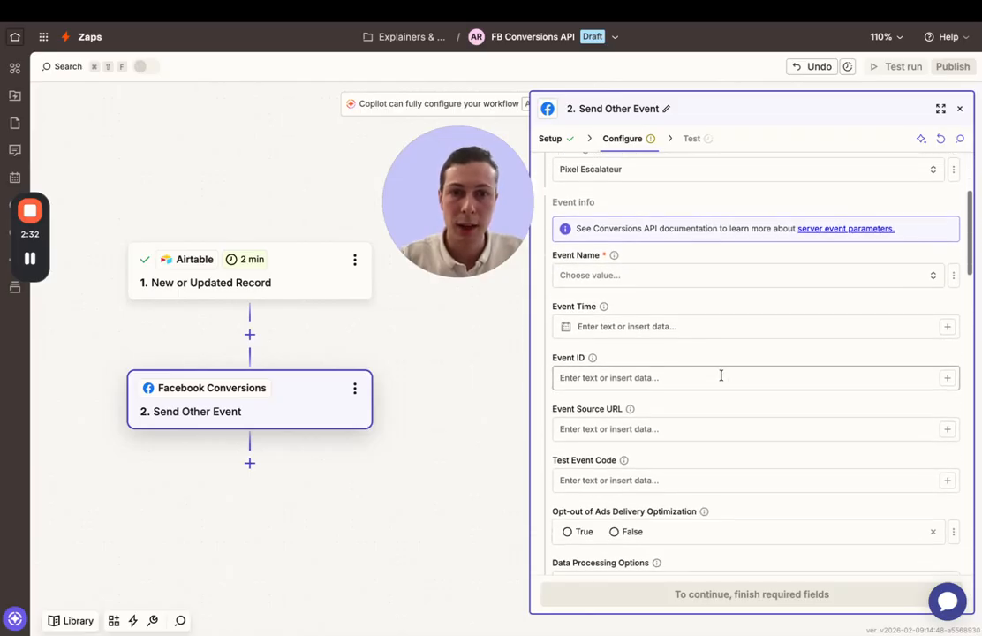
{"action": "scroll", "coordinate": [602, 269], "scroll_direction": "down", "scroll_amount": 2}
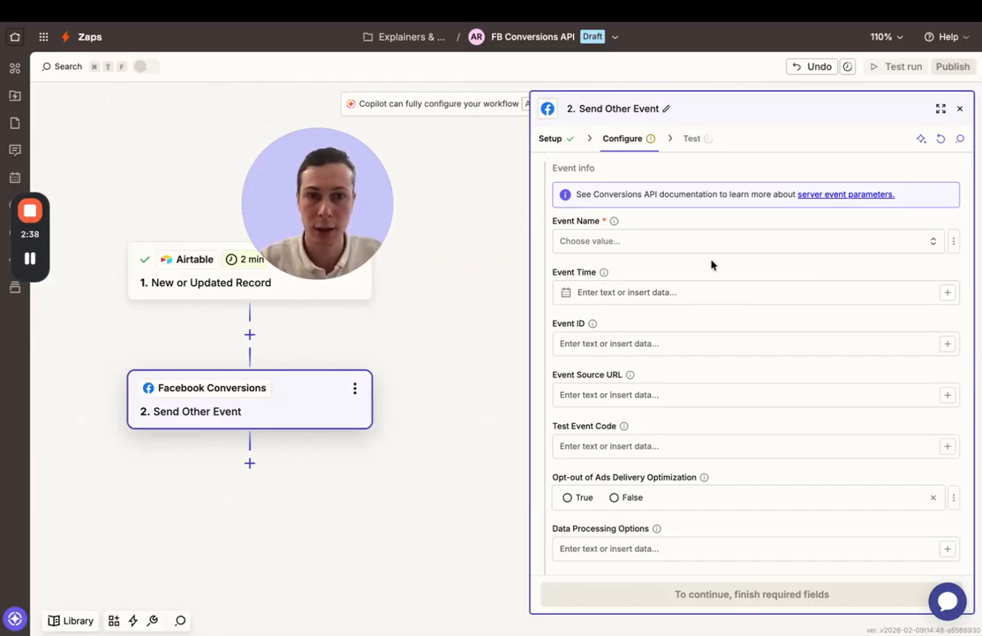
{"action": "left_click", "coordinate": [657, 245]}
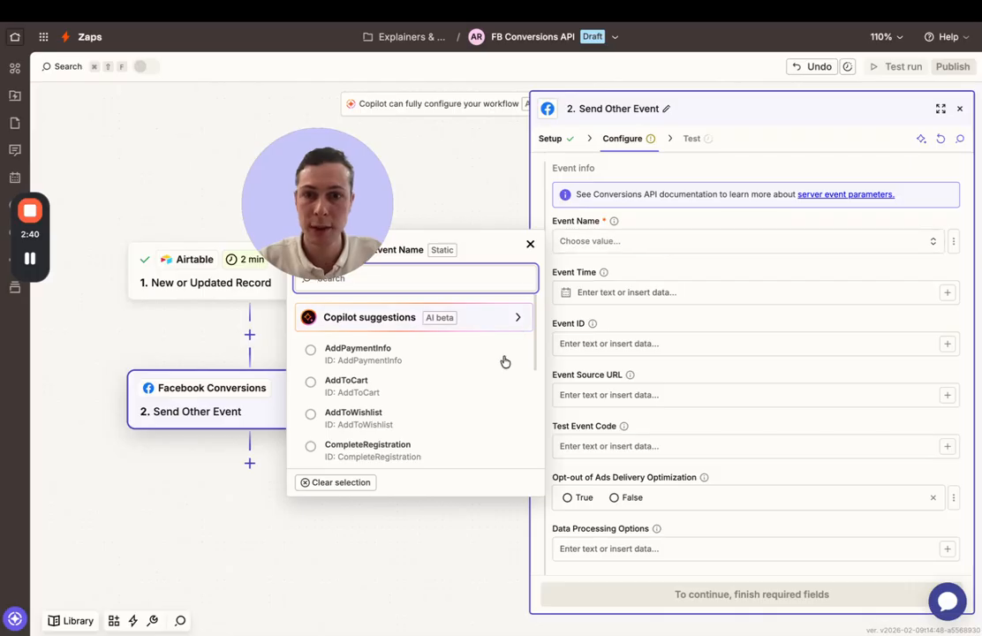
{"action": "scroll", "coordinate": [480, 410], "scroll_direction": "down", "scroll_amount": 7}
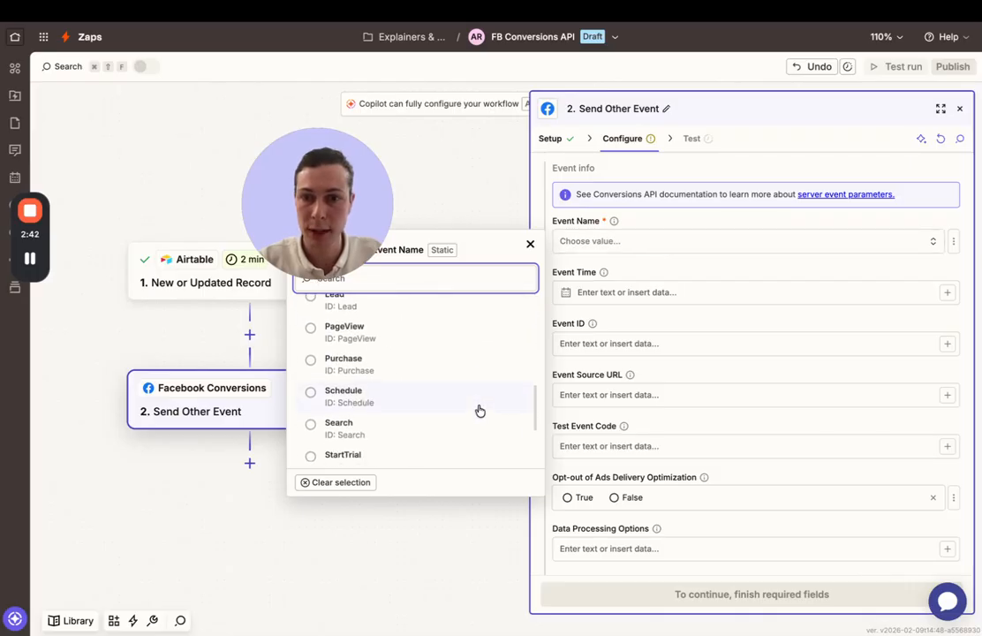
{"action": "left_click_drag", "start_coordinate": [327, 190], "coordinate": [168, 189]}
{"action": "left_click", "coordinate": [603, 242]}
{"action": "scroll", "coordinate": [394, 412], "scroll_direction": "down", "scroll_amount": 8}
{"action": "scroll", "coordinate": [396, 414], "scroll_direction": "down", "scroll_amount": 1}
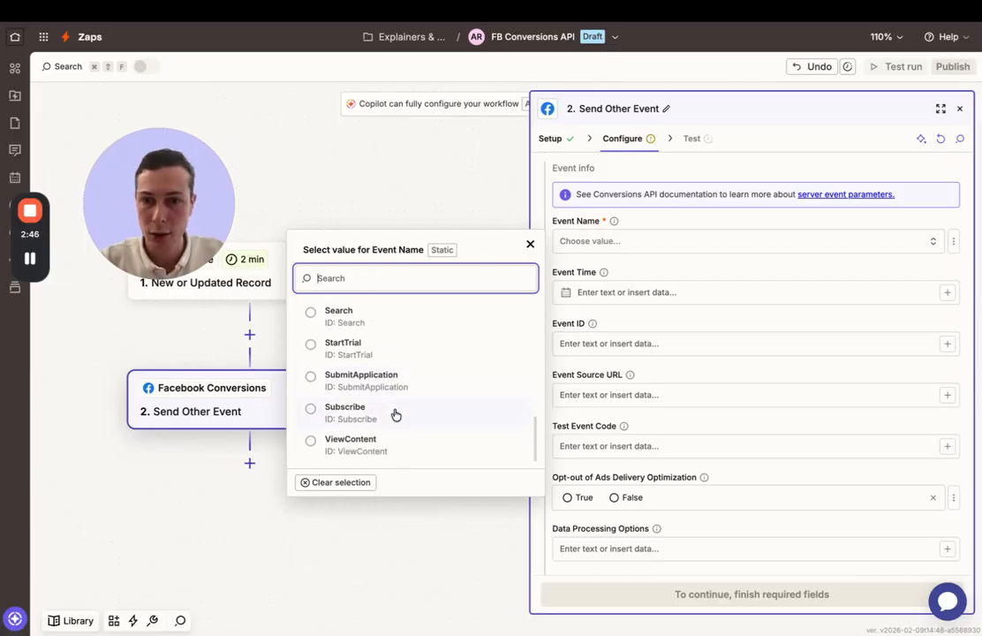
{"action": "scroll", "coordinate": [395, 414], "scroll_direction": "up", "scroll_amount": 6}
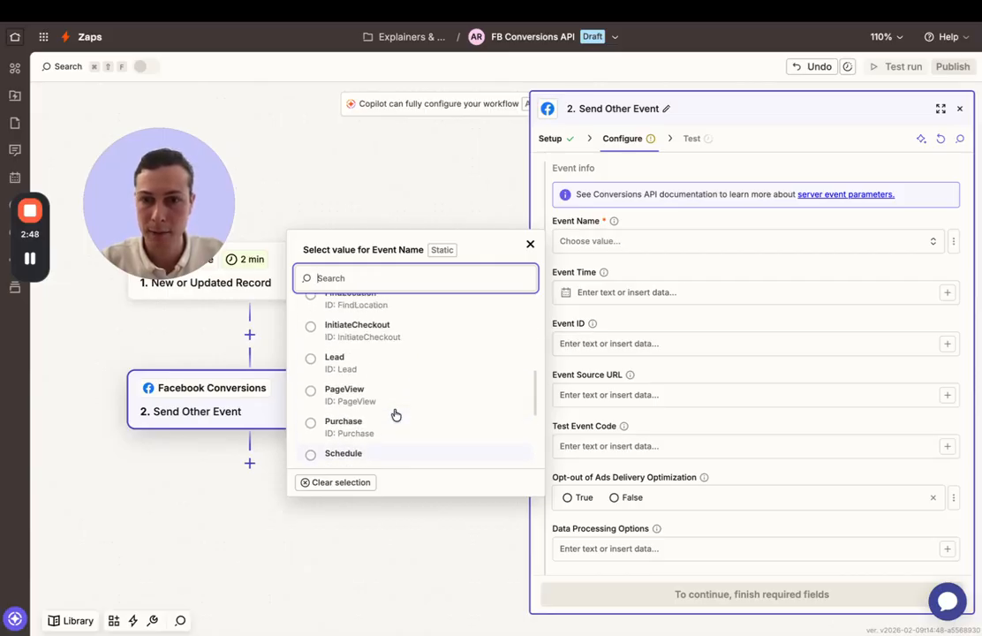
{"action": "scroll", "coordinate": [395, 414], "scroll_direction": "up", "scroll_amount": 3}
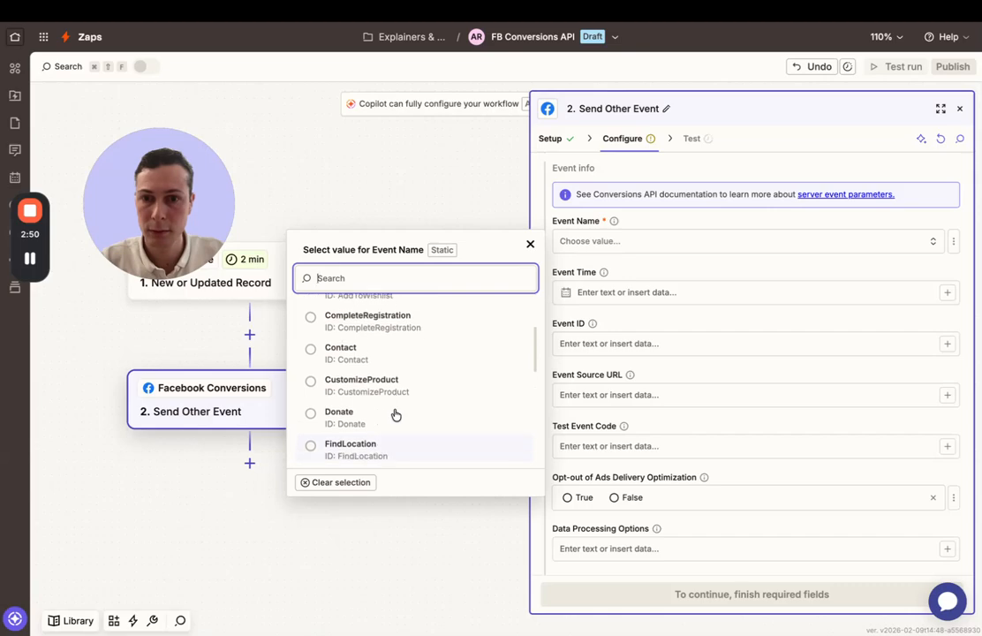
{"action": "scroll", "coordinate": [396, 414], "scroll_direction": "down", "scroll_amount": 4}
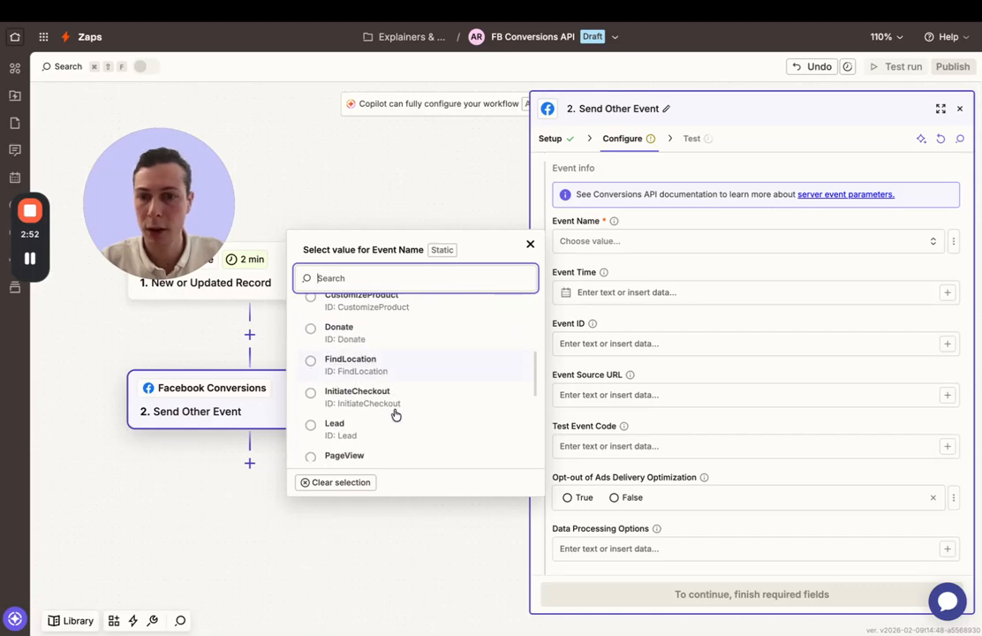
{"action": "scroll", "coordinate": [348, 306], "scroll_direction": "up", "scroll_amount": 3}
{"action": "scroll", "coordinate": [345, 354], "scroll_direction": "up", "scroll_amount": 1}
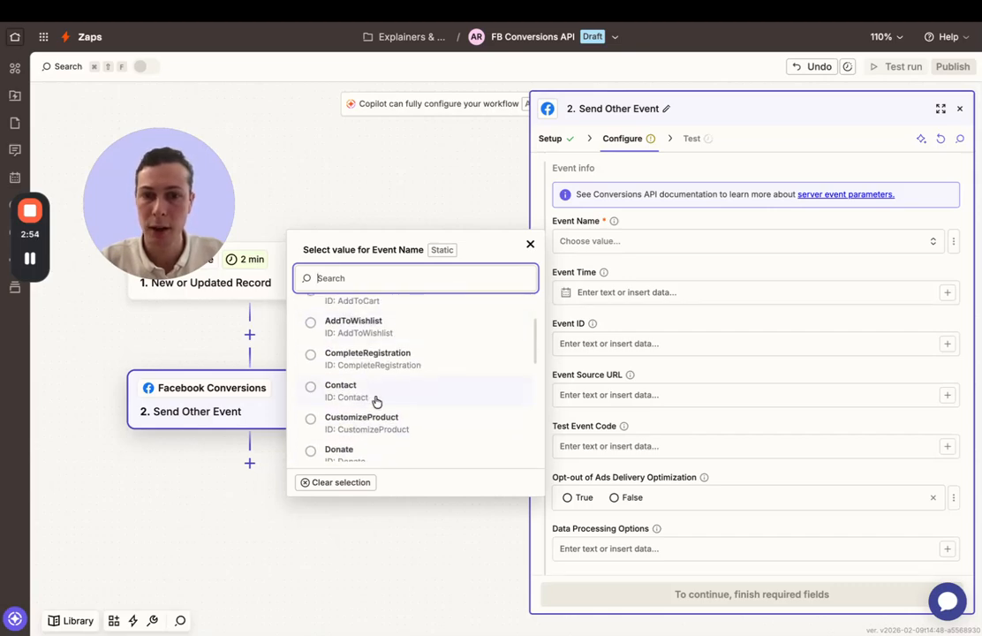
{"action": "left_click", "coordinate": [376, 399]}
Look through the full list of available Event Name options again and close it without changing the selection.
{"action": "left_click", "coordinate": [658, 251]}
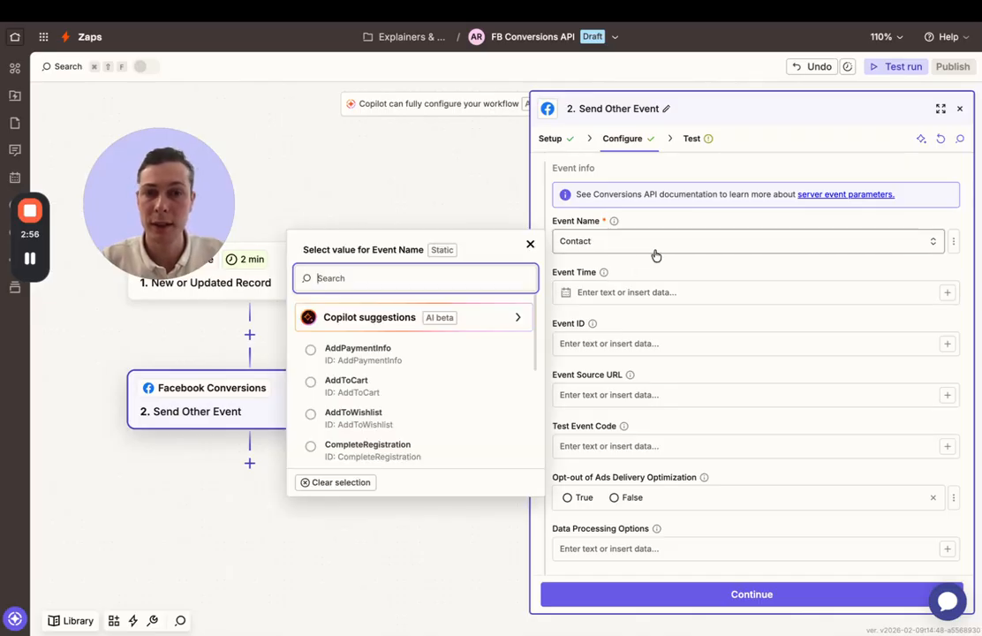
{"action": "scroll", "coordinate": [401, 433], "scroll_direction": "down", "scroll_amount": 10}
{"action": "scroll", "coordinate": [401, 435], "scroll_direction": "up", "scroll_amount": 10}
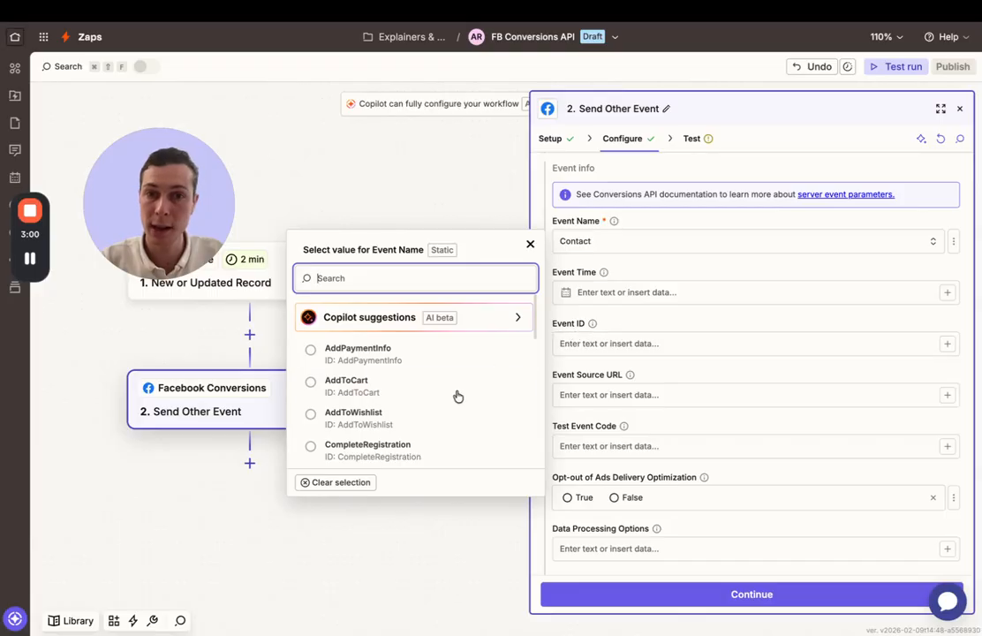
{"action": "scroll", "coordinate": [441, 400], "scroll_direction": "down", "scroll_amount": 10}
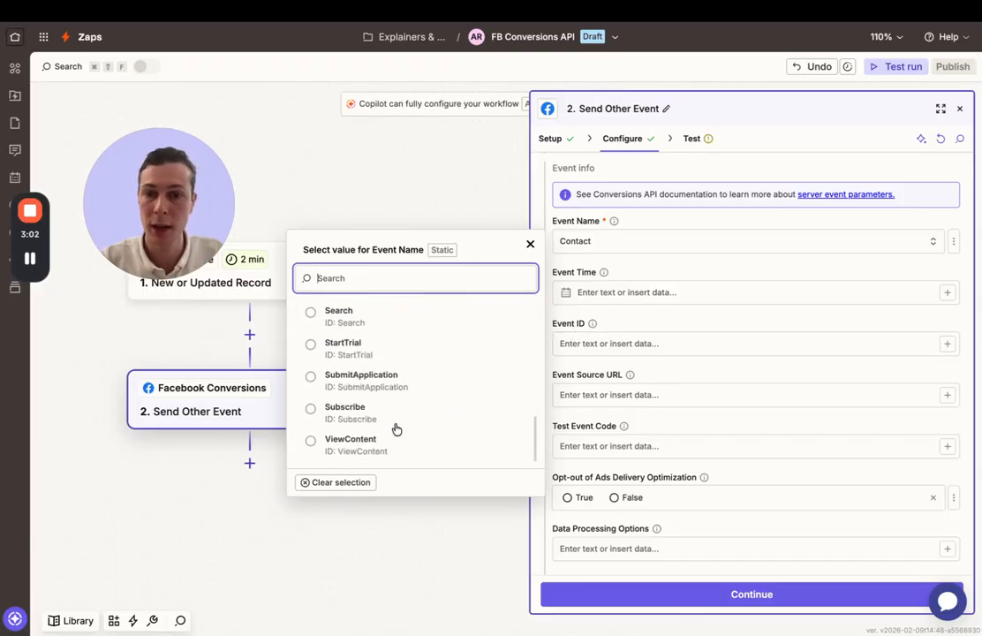
{"action": "scroll", "coordinate": [465, 341], "scroll_direction": "up", "scroll_amount": 10}
{"action": "left_click", "coordinate": [702, 263]}
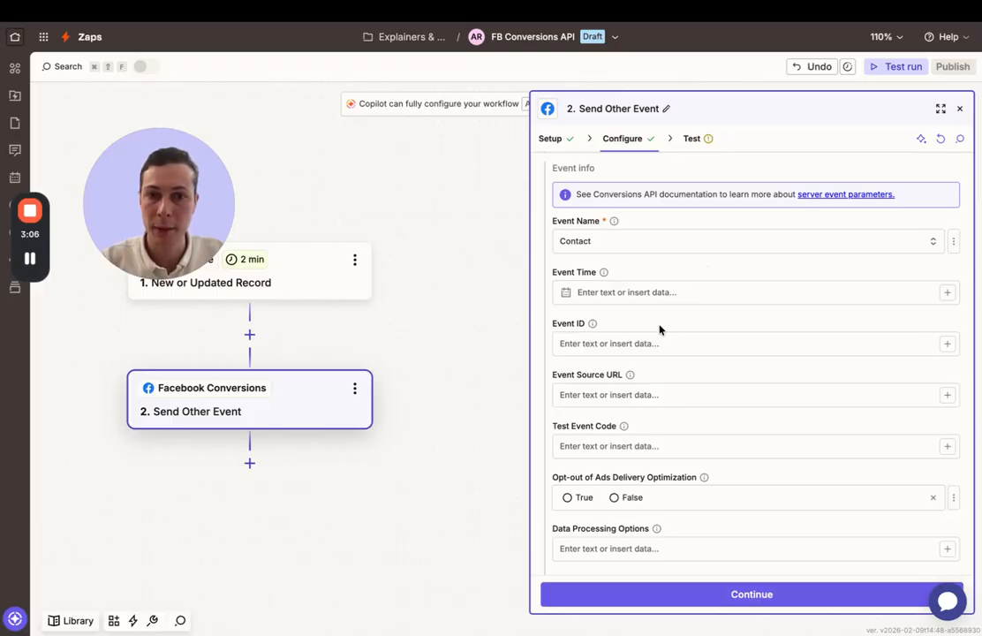
Examine the remaining event fields of the Send Other Event configuration down to the Custom data section.
{"action": "scroll", "coordinate": [660, 327], "scroll_direction": "down", "scroll_amount": 1}
{"action": "scroll", "coordinate": [659, 327], "scroll_direction": "down", "scroll_amount": 1}
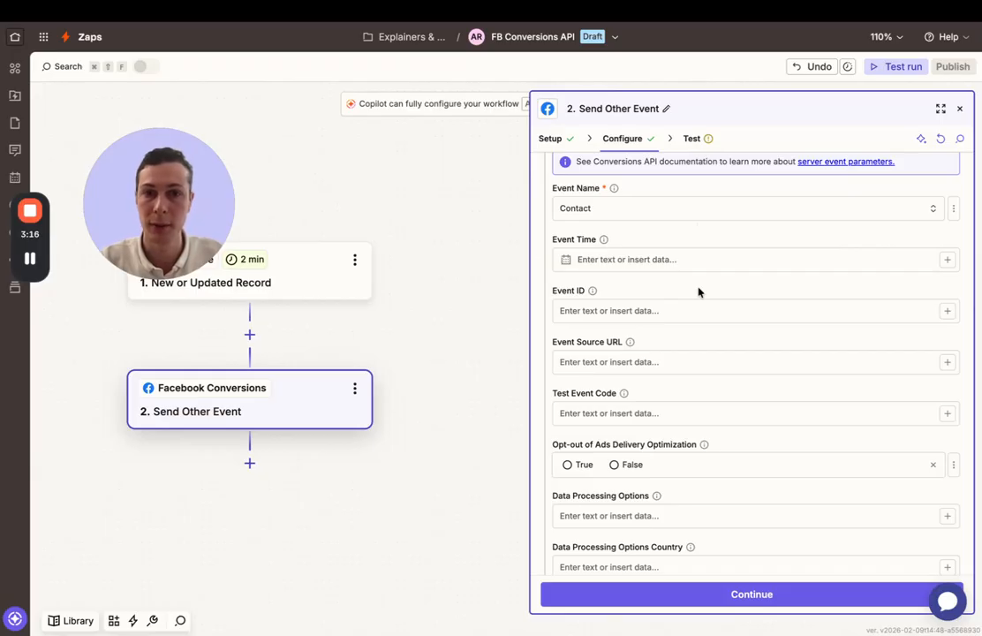
{"action": "scroll", "coordinate": [698, 291], "scroll_direction": "down", "scroll_amount": 1}
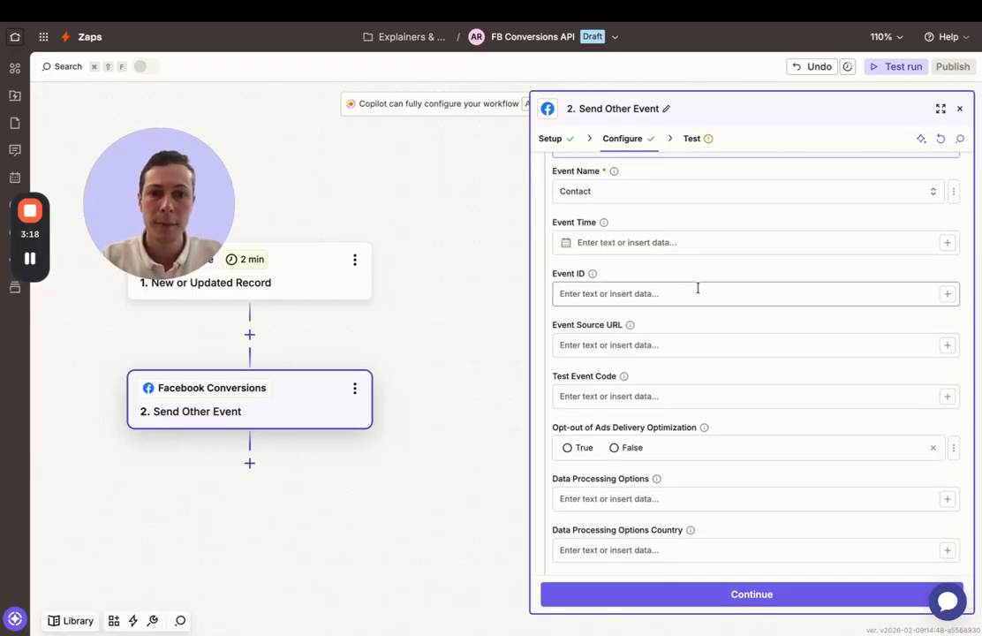
{"action": "scroll", "coordinate": [698, 288], "scroll_direction": "down", "scroll_amount": 3}
{"action": "scroll", "coordinate": [697, 287], "scroll_direction": "down", "scroll_amount": 10}
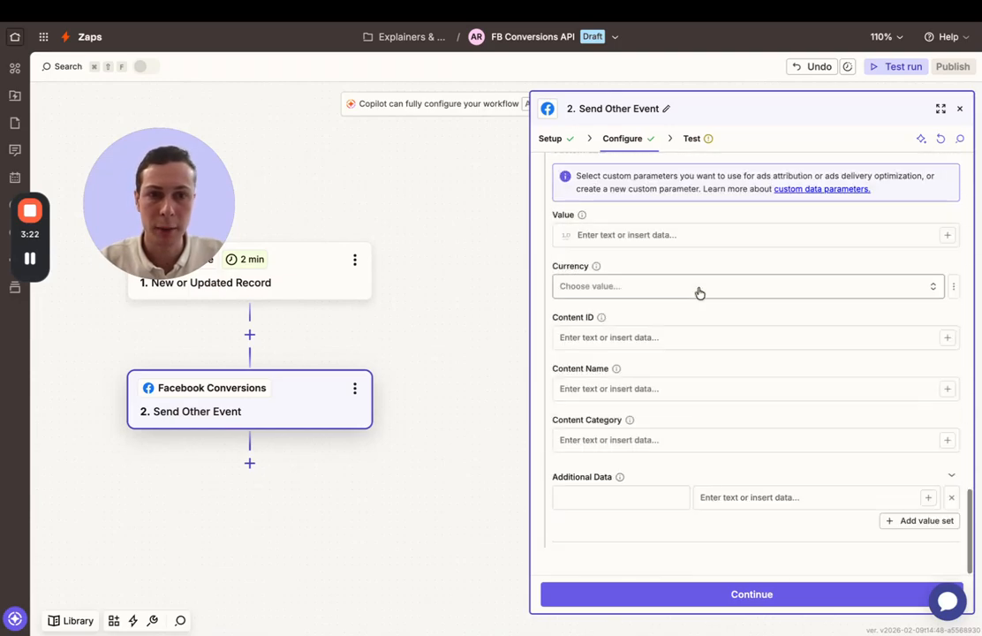
{"action": "scroll", "coordinate": [698, 292], "scroll_direction": "up", "scroll_amount": 3}
{"action": "scroll", "coordinate": [699, 291], "scroll_direction": "down", "scroll_amount": 3}
{"action": "scroll", "coordinate": [698, 289], "scroll_direction": "up", "scroll_amount": 1}
{"action": "scroll", "coordinate": [698, 287], "scroll_direction": "up", "scroll_amount": 1}
{"action": "scroll", "coordinate": [662, 279], "scroll_direction": "down", "scroll_amount": 2}
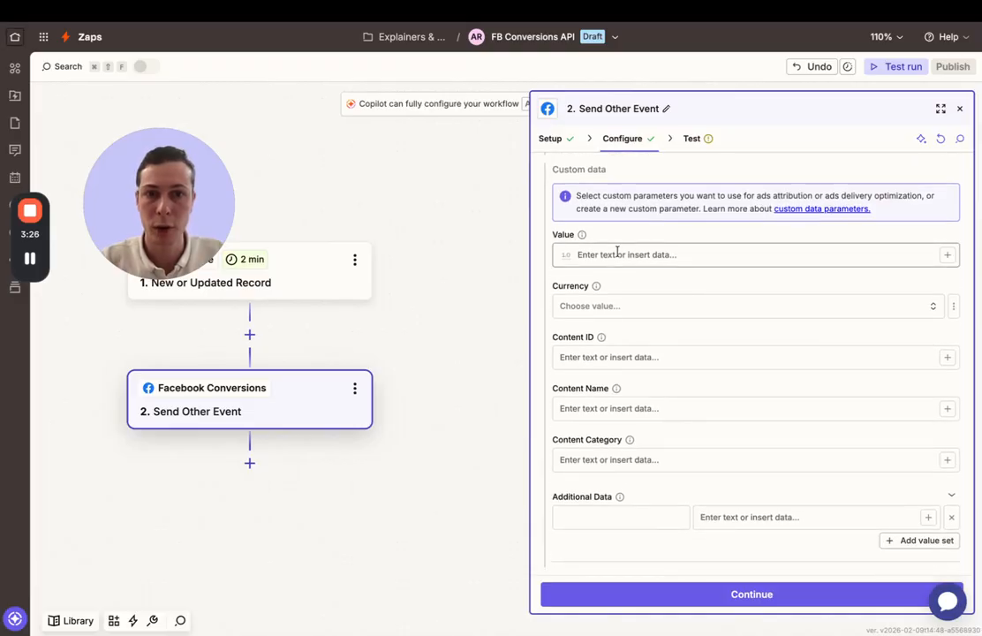
Inspect the Value field and the other Custom data parameters, such as currency and content details, leaving them empty.
{"action": "left_click", "coordinate": [618, 256]}
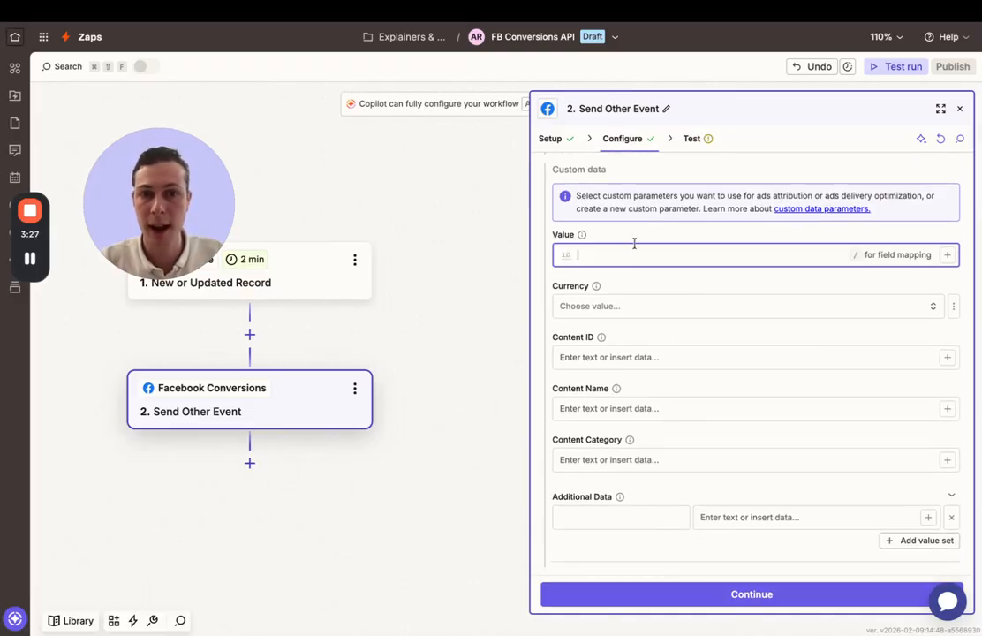
{"action": "left_click", "coordinate": [675, 283]}
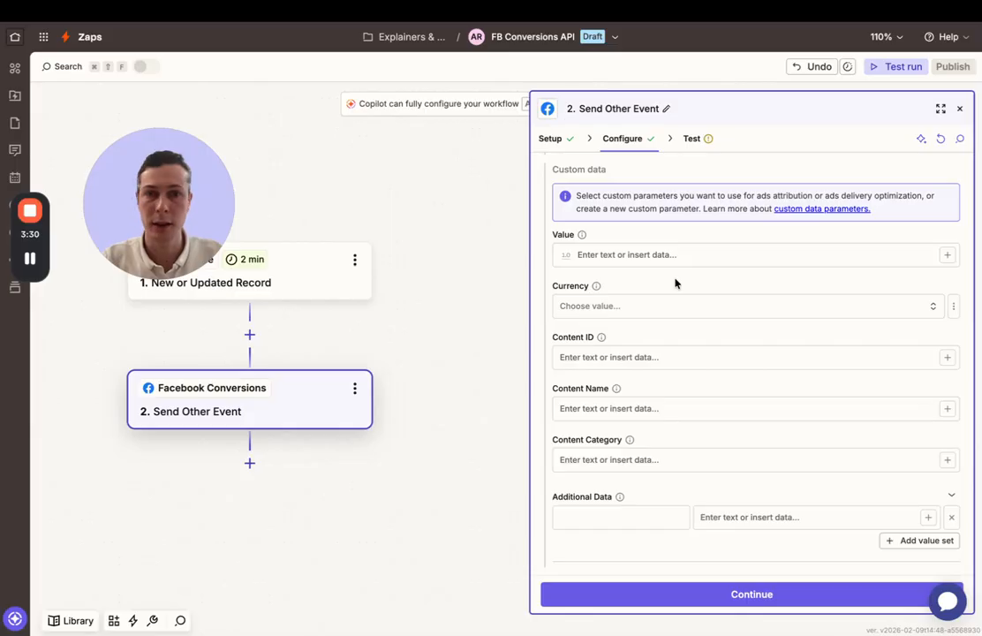
{"action": "scroll", "coordinate": [675, 283], "scroll_direction": "up", "scroll_amount": 1}
{"action": "scroll", "coordinate": [674, 282], "scroll_direction": "down", "scroll_amount": 1}
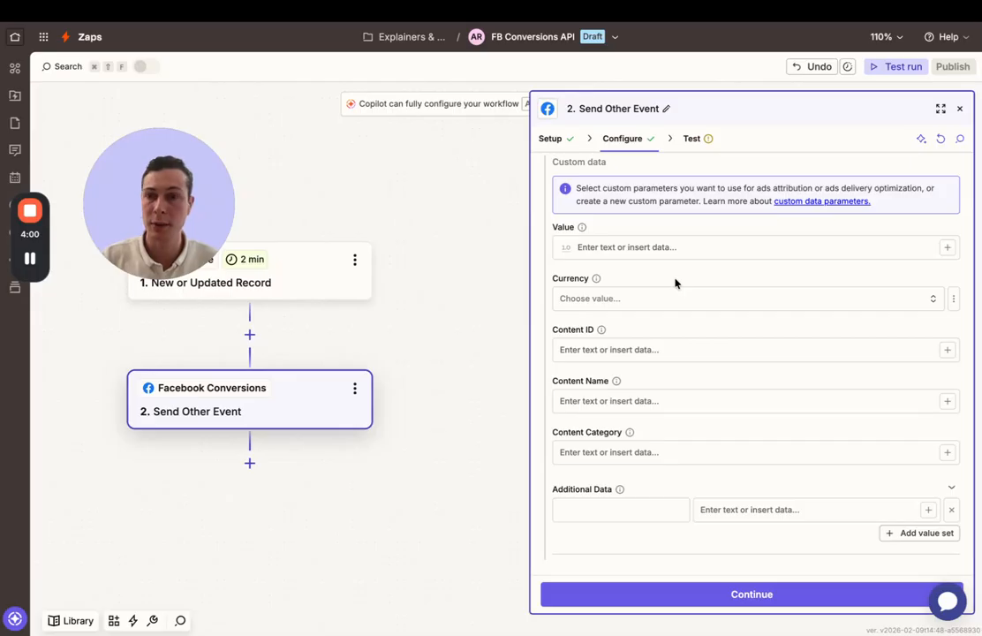
{"action": "scroll", "coordinate": [674, 283], "scroll_direction": "up", "scroll_amount": 2}
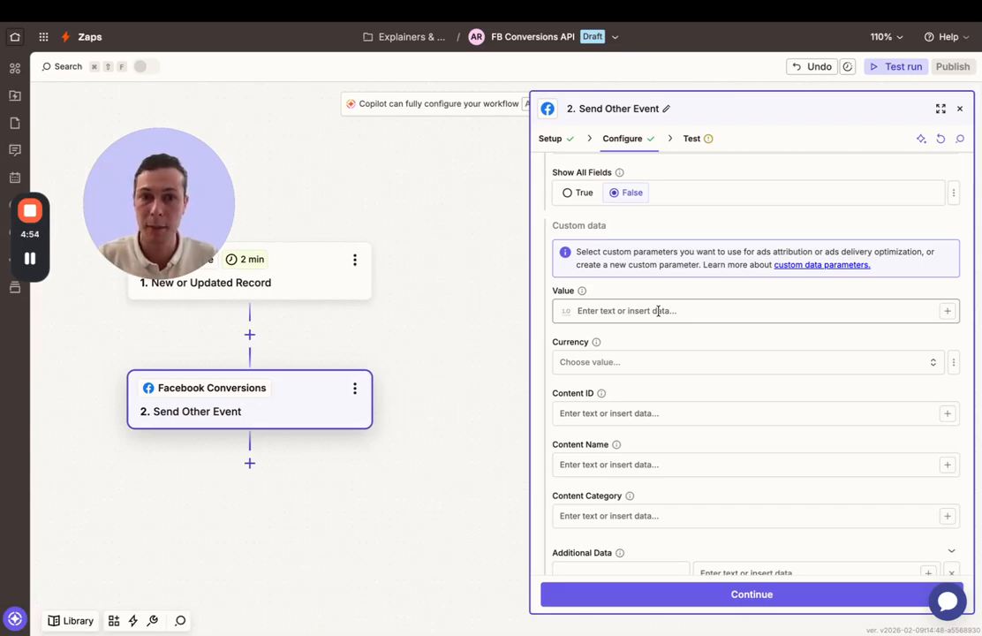
{"action": "left_click", "coordinate": [658, 310]}
{"action": "left_click", "coordinate": [661, 294]}
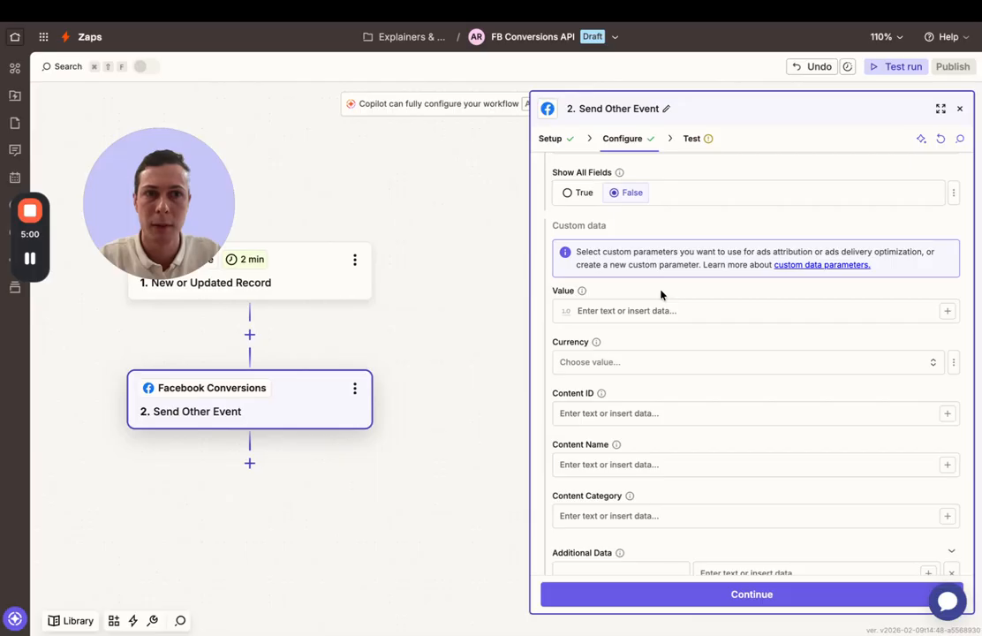
{"action": "scroll", "coordinate": [661, 294], "scroll_direction": "down", "scroll_amount": 2}
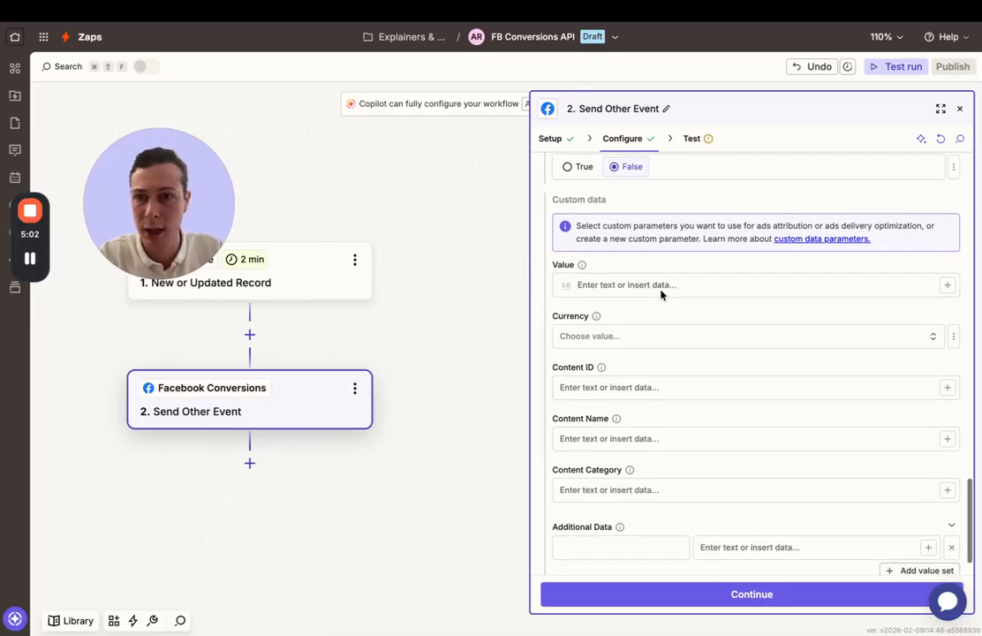
{"action": "scroll", "coordinate": [660, 294], "scroll_direction": "up", "scroll_amount": 2}
{"action": "scroll", "coordinate": [660, 294], "scroll_direction": "down", "scroll_amount": 2}
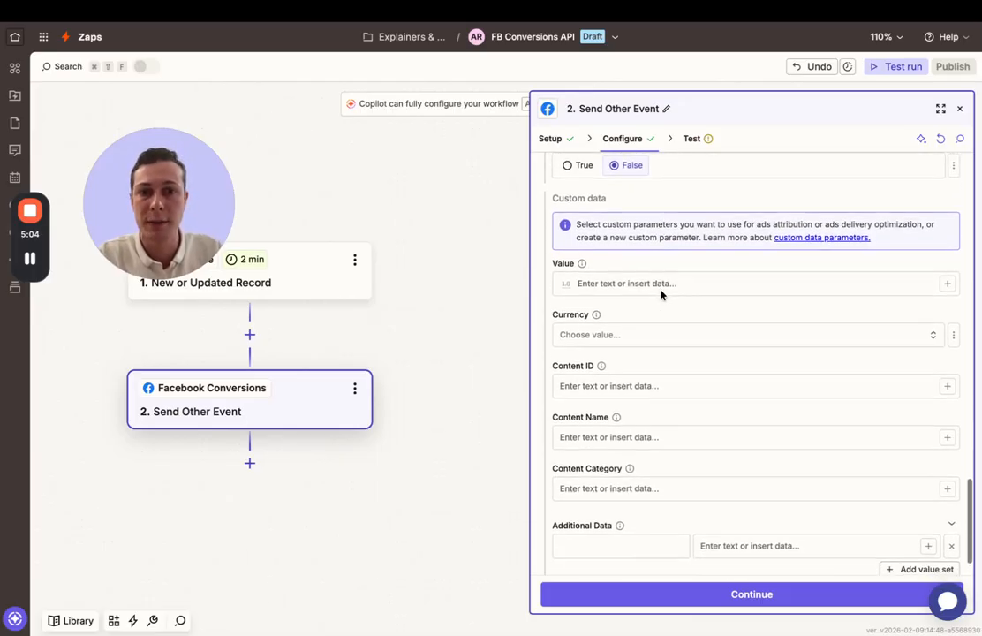
Look at the available Currency options and the Value field of the Custom data section without choosing or entering anything.
{"action": "left_click", "coordinate": [653, 327]}
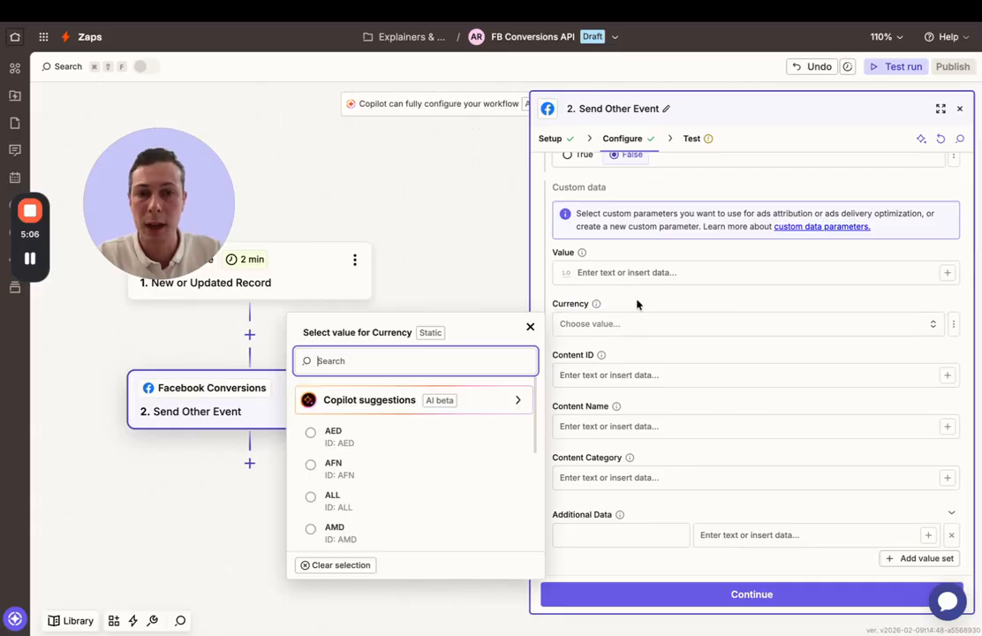
{"action": "left_click", "coordinate": [638, 306]}
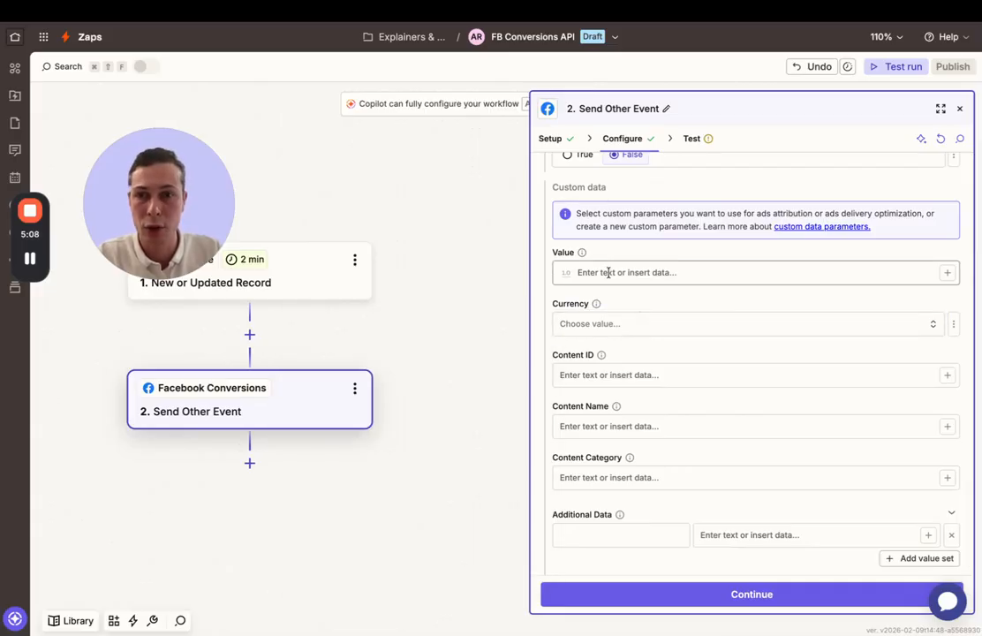
{"action": "left_click", "coordinate": [609, 272]}
{"action": "left_click", "coordinate": [645, 255]}
Review the Send Other Event fields from the Custom data section back up to the start of the Customer information section.
{"action": "scroll", "coordinate": [643, 256], "scroll_direction": "up", "scroll_amount": 5}
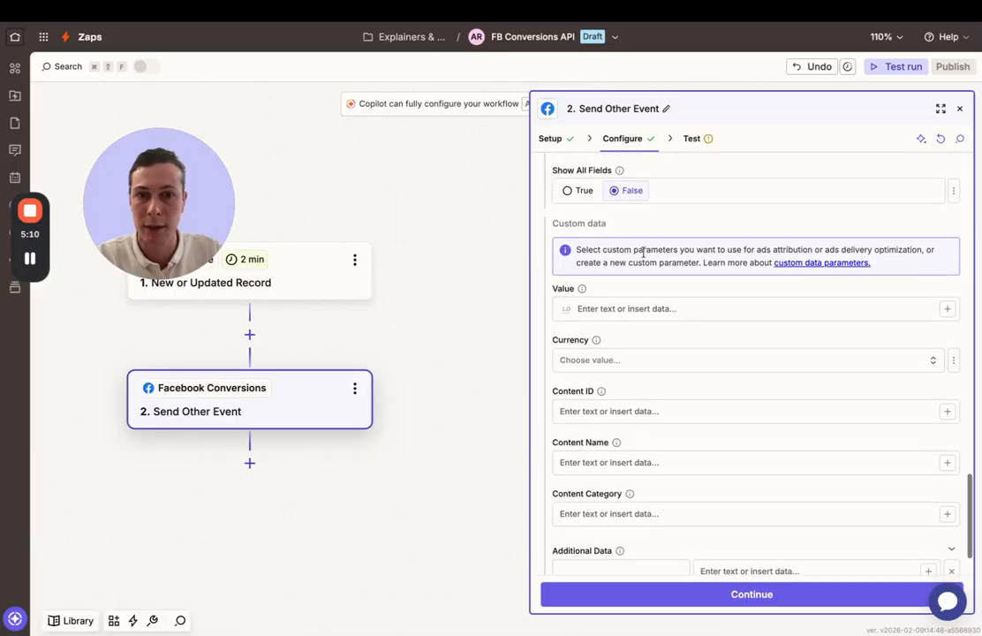
{"action": "scroll", "coordinate": [643, 253], "scroll_direction": "up", "scroll_amount": 1}
{"action": "scroll", "coordinate": [643, 254], "scroll_direction": "down", "scroll_amount": 1}
{"action": "scroll", "coordinate": [643, 254], "scroll_direction": "down", "scroll_amount": 1}
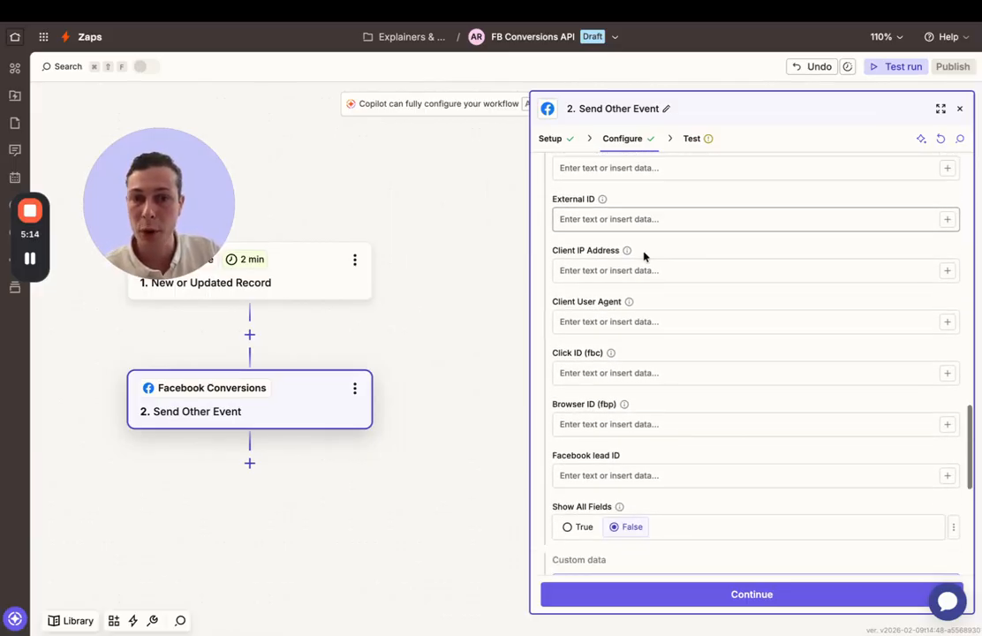
{"action": "scroll", "coordinate": [643, 253], "scroll_direction": "up", "scroll_amount": 1}
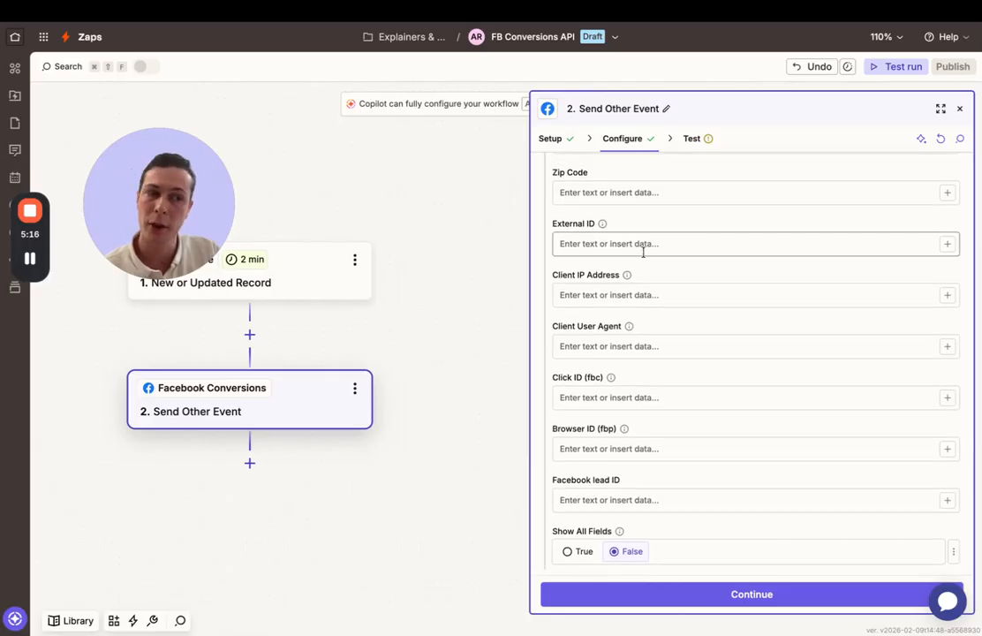
{"action": "scroll", "coordinate": [643, 254], "scroll_direction": "down", "scroll_amount": 1}
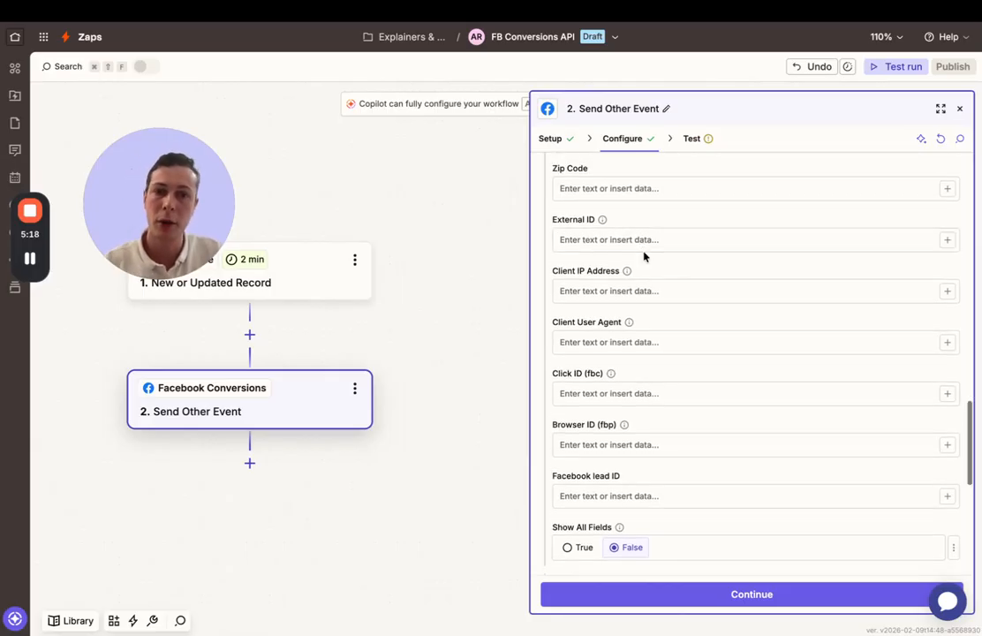
{"action": "scroll", "coordinate": [643, 256], "scroll_direction": "up", "scroll_amount": 10}
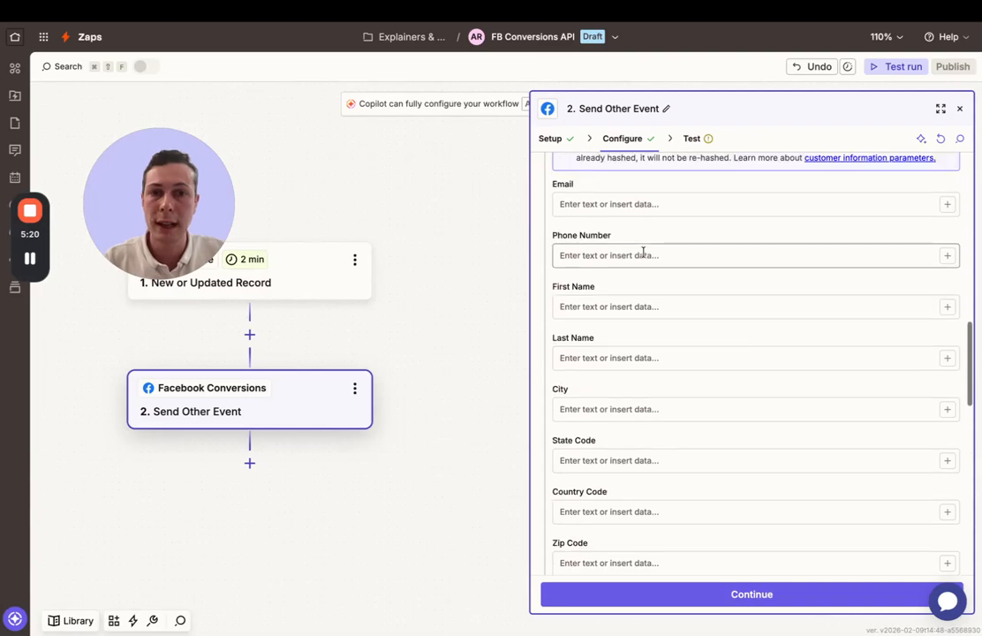
{"action": "scroll", "coordinate": [643, 255], "scroll_direction": "down", "scroll_amount": 1}
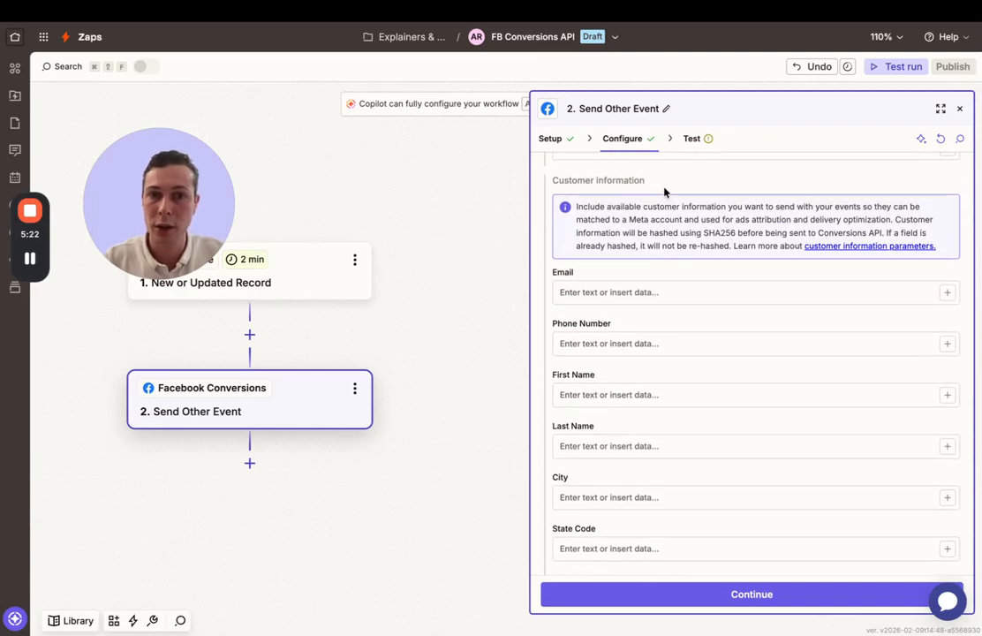
Examine the Customer information section and its contact fields, such as Email and Phone Number, leaving them empty.
{"action": "left_click_drag", "start_coordinate": [647, 182], "coordinate": [543, 179]}
{"action": "left_click", "coordinate": [645, 189]}
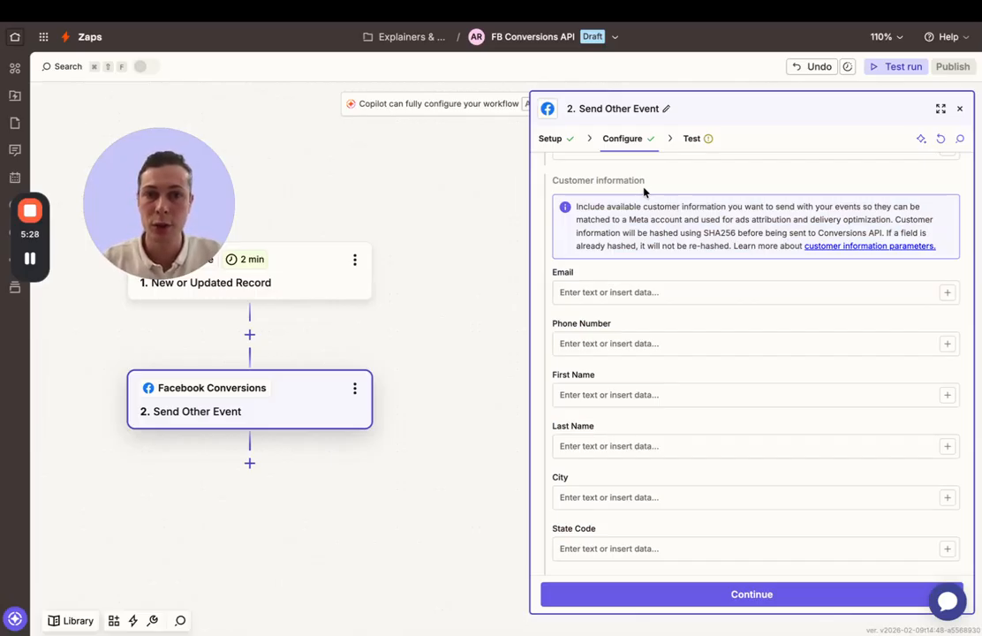
{"action": "left_click_drag", "start_coordinate": [646, 182], "coordinate": [565, 181]}
{"action": "left_click", "coordinate": [619, 181]}
{"action": "scroll", "coordinate": [666, 363], "scroll_direction": "down", "scroll_amount": 1}
{"action": "scroll", "coordinate": [666, 360], "scroll_direction": "down", "scroll_amount": 1}
{"action": "scroll", "coordinate": [666, 359], "scroll_direction": "up", "scroll_amount": 1}
{"action": "left_click", "coordinate": [617, 322]}
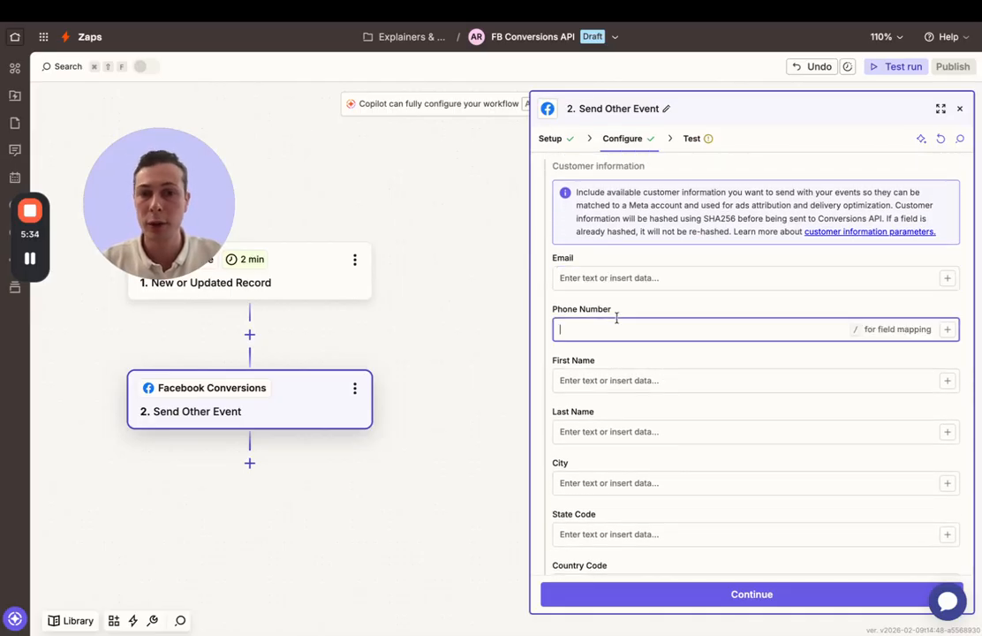
{"action": "left_click", "coordinate": [674, 260]}
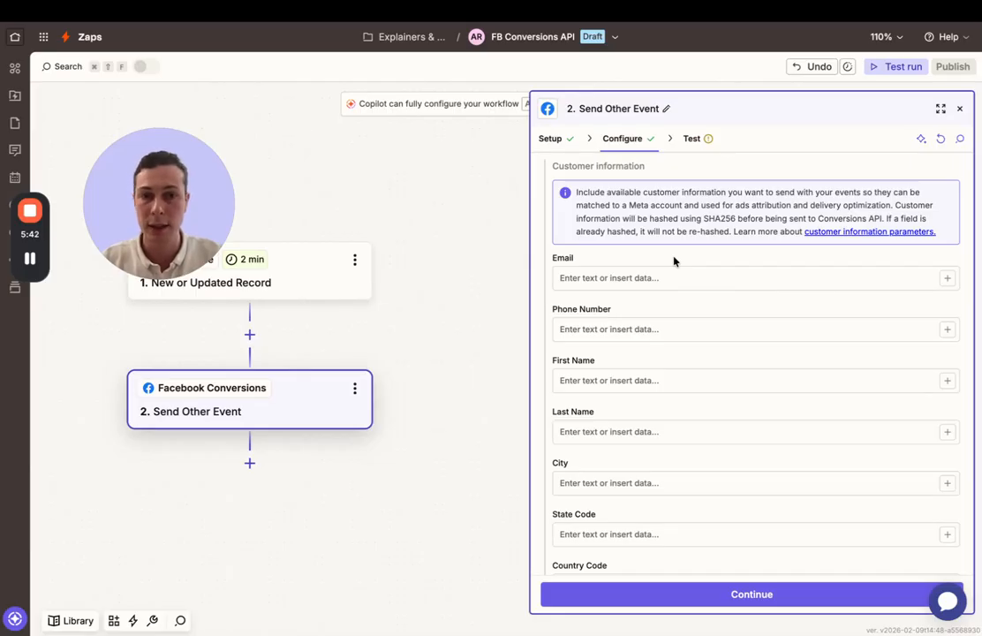
Review the remaining Customer information fields, from City and State Code through to Facebook lead ID.
{"action": "scroll", "coordinate": [673, 260], "scroll_direction": "down", "scroll_amount": 3}
{"action": "scroll", "coordinate": [673, 256], "scroll_direction": "down", "scroll_amount": 5}
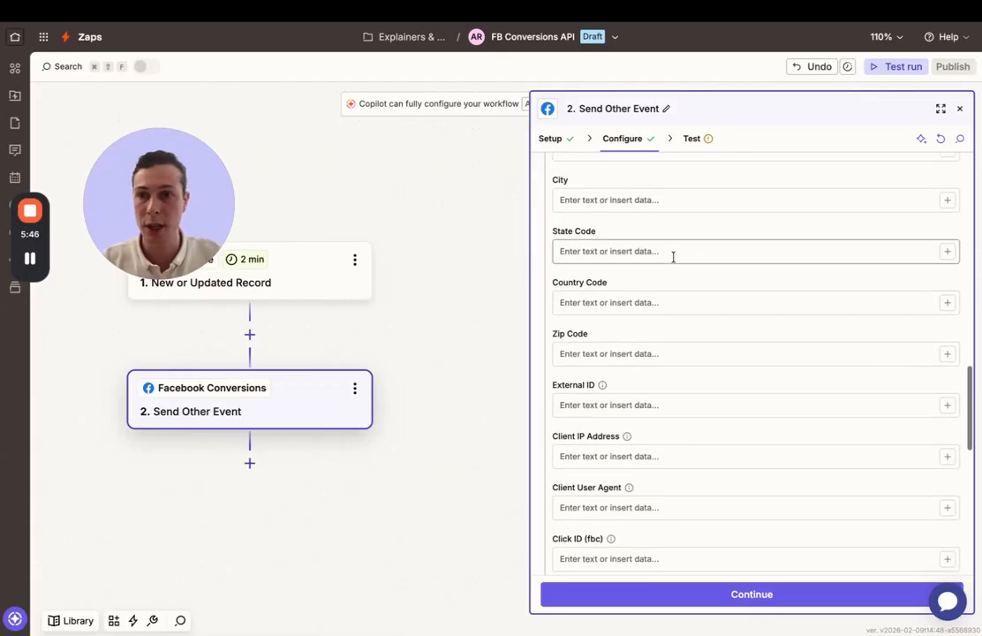
{"action": "scroll", "coordinate": [673, 258], "scroll_direction": "down", "scroll_amount": 2}
{"action": "scroll", "coordinate": [673, 260], "scroll_direction": "down", "scroll_amount": 2}
{"action": "scroll", "coordinate": [673, 259], "scroll_direction": "down", "scroll_amount": 3}
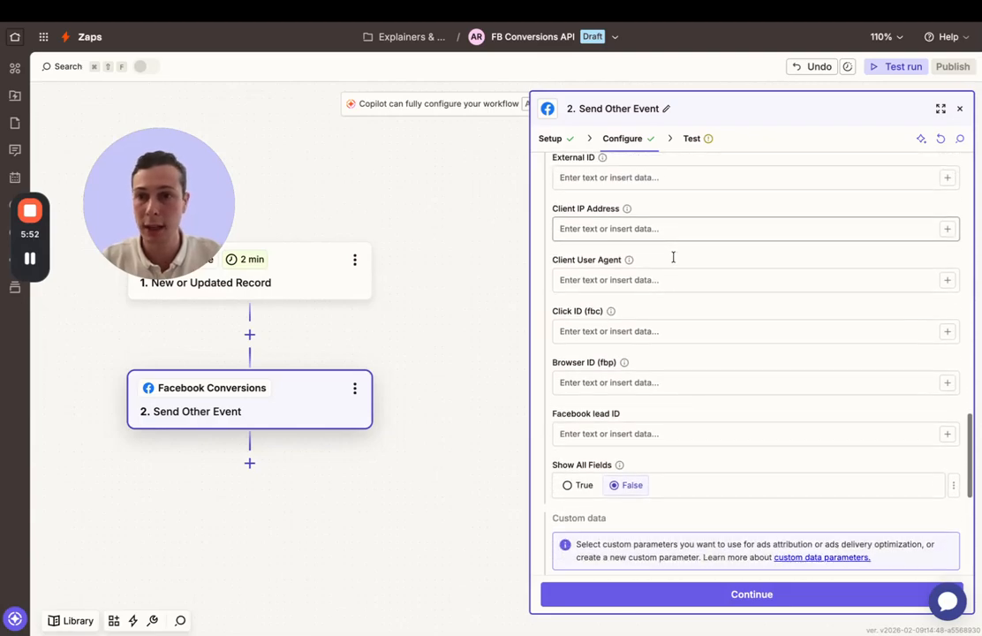
{"action": "scroll", "coordinate": [673, 258], "scroll_direction": "down", "scroll_amount": 2}
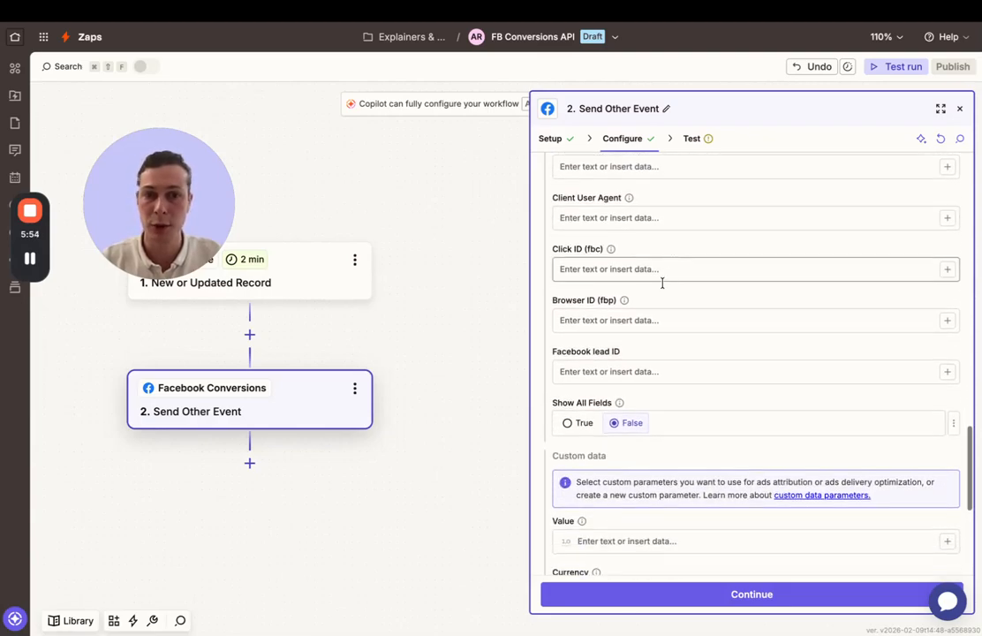
Examine the Facebook lead ID field of the Send Other Event step, leaving it and the neighbouring Browser ID field empty.
{"action": "left_click_drag", "start_coordinate": [649, 356], "coordinate": [552, 354]}
{"action": "left_click", "coordinate": [636, 351]}
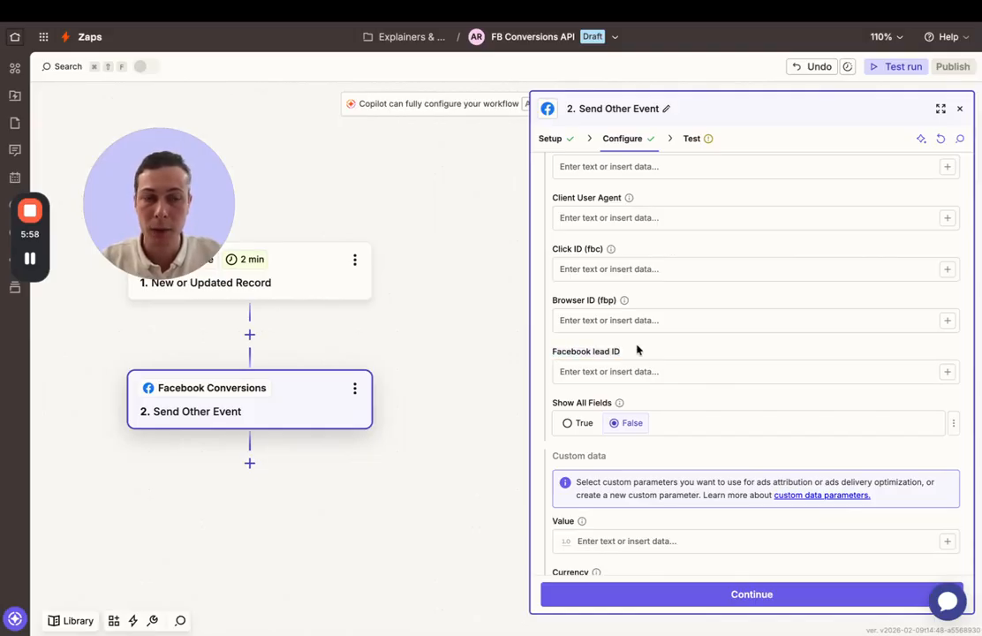
{"action": "scroll", "coordinate": [637, 349], "scroll_direction": "up", "scroll_amount": 1}
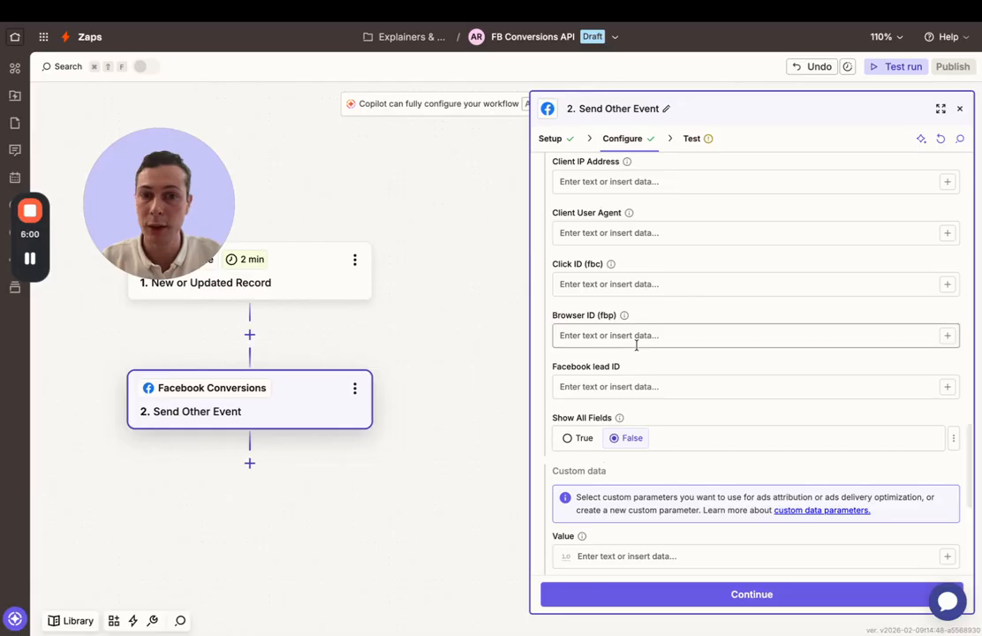
{"action": "left_click_drag", "start_coordinate": [582, 370], "coordinate": [557, 368]}
{"action": "left_click", "coordinate": [677, 347]}
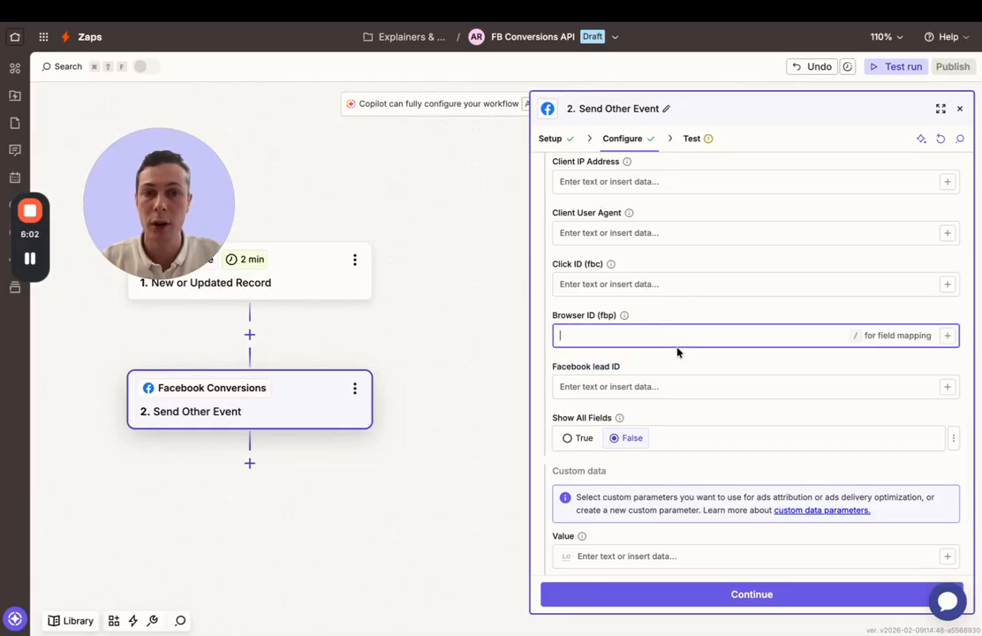
{"action": "left_click", "coordinate": [677, 356]}
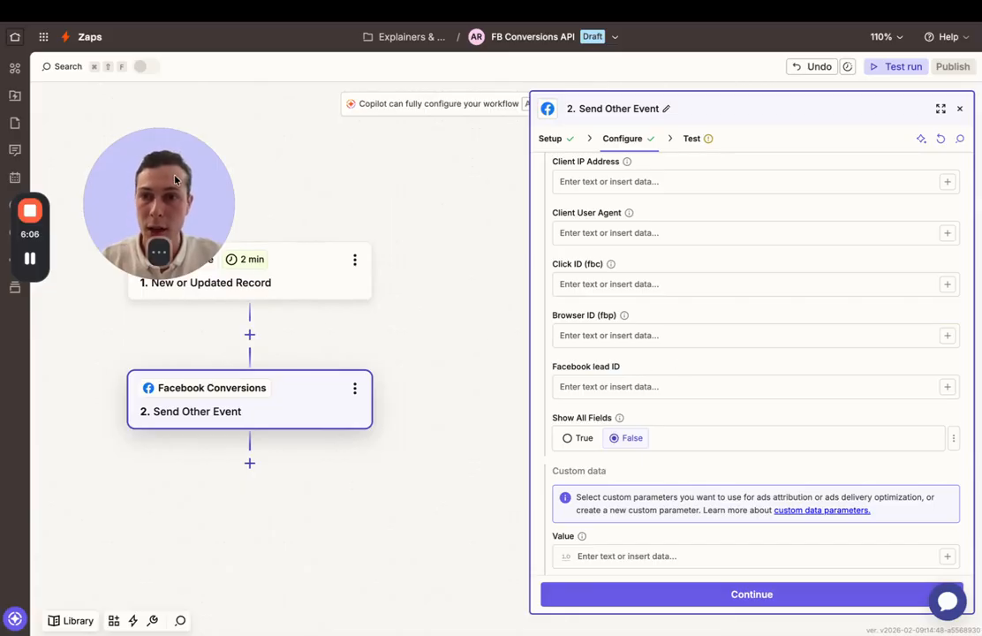
{"action": "left_click_drag", "start_coordinate": [624, 368], "coordinate": [555, 366]}
{"action": "left_click", "coordinate": [632, 366]}
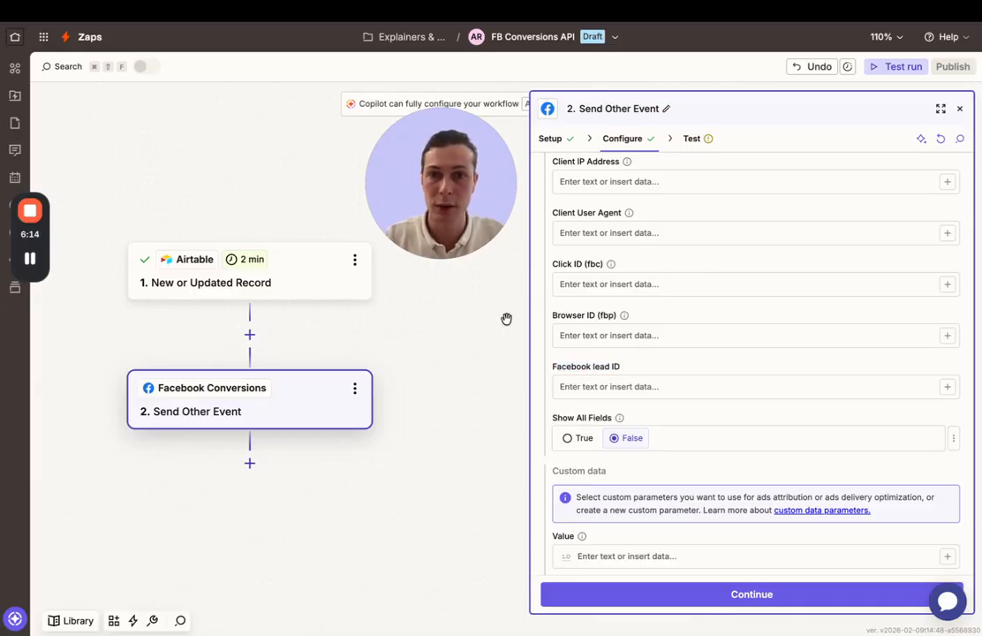
Switch to the Zap named "FB Lead Ads - Handle multiple forms".
{"action": "mouse_move", "coordinate": [2, 319]}
{"action": "left_click", "coordinate": [80, 431]}
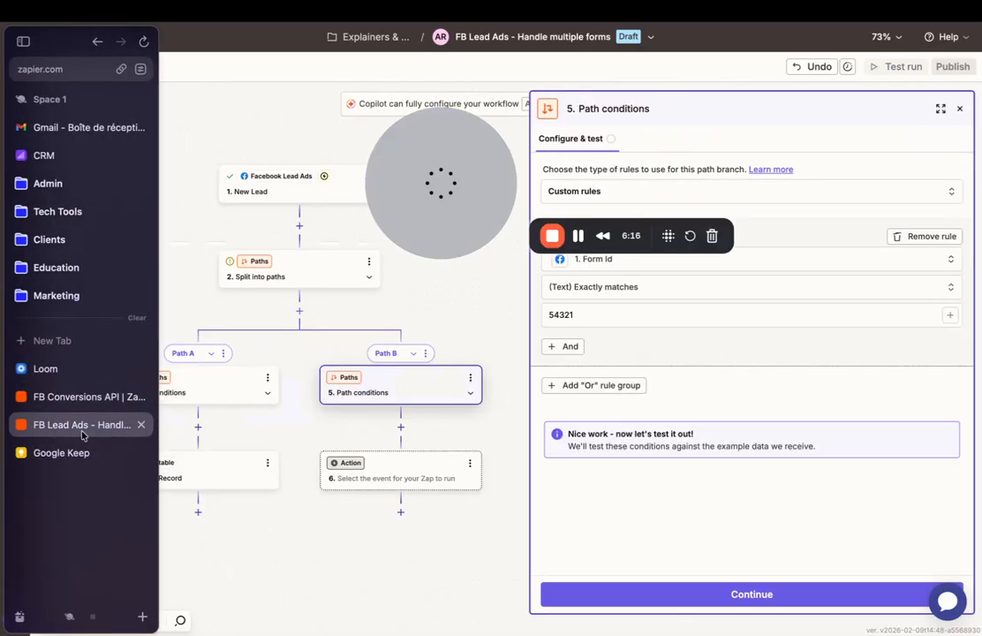
{"action": "left_click_drag", "start_coordinate": [499, 251], "coordinate": [522, 219]}
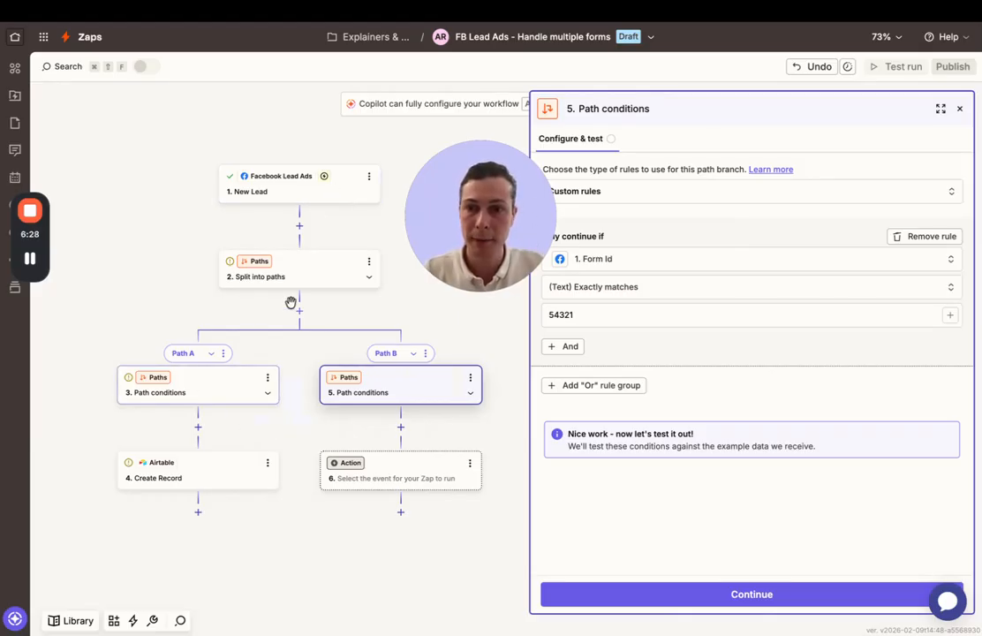
Inspect the Lead Id in the Lead A test record of the Facebook Lead Ads New Lead trigger.
{"action": "left_click", "coordinate": [287, 193]}
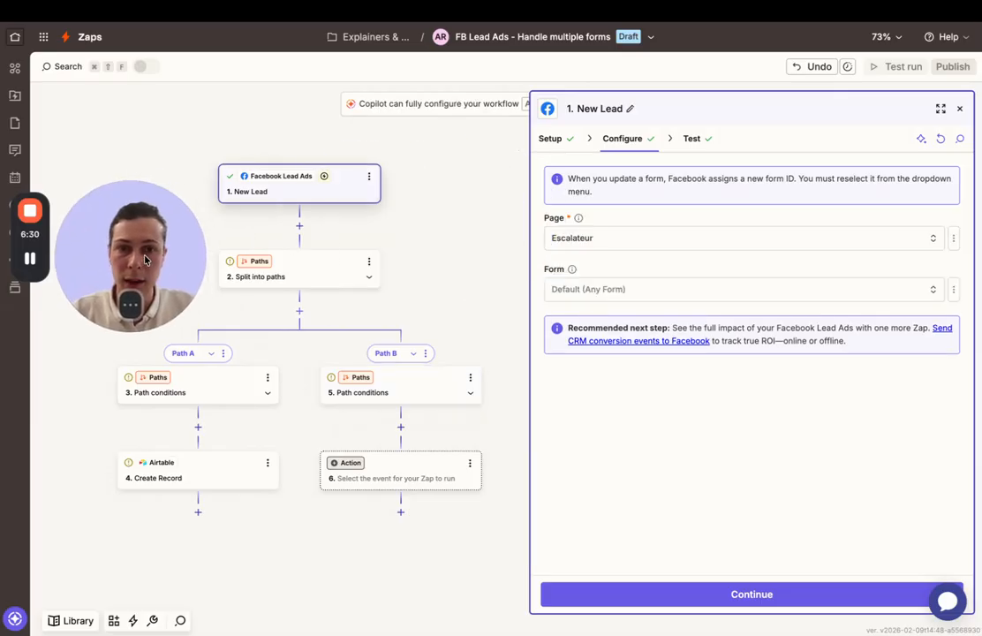
{"action": "left_click", "coordinate": [690, 139]}
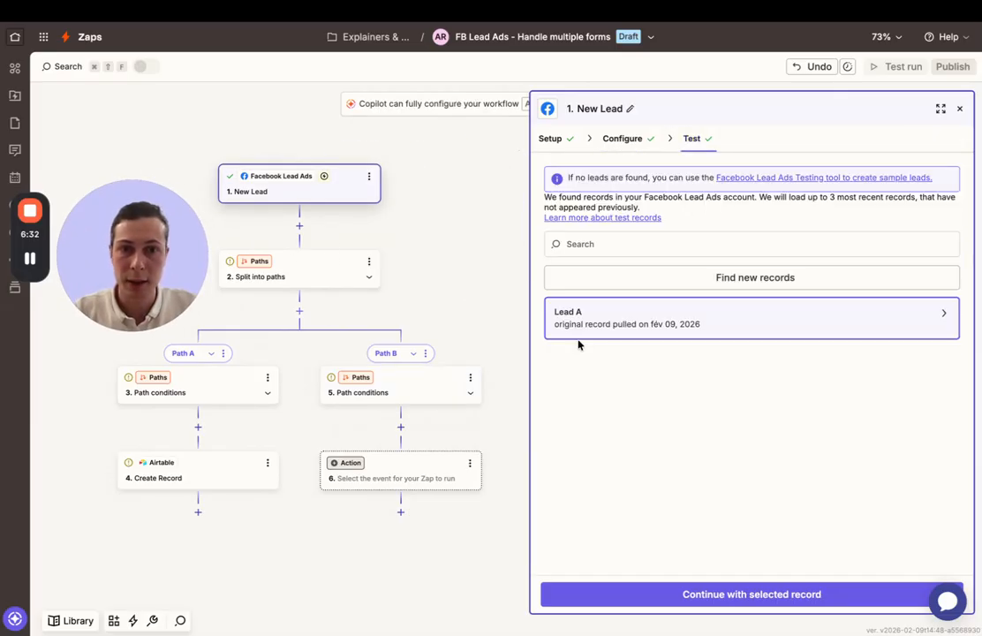
{"action": "mouse_move", "coordinate": [605, 317]}
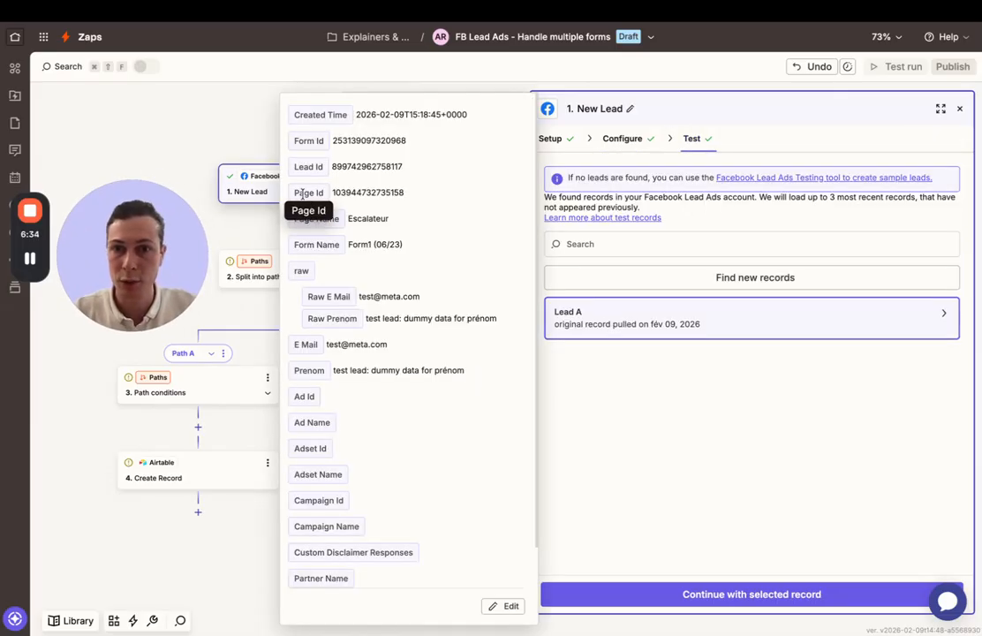
{"action": "left_click_drag", "start_coordinate": [293, 167], "coordinate": [415, 172]}
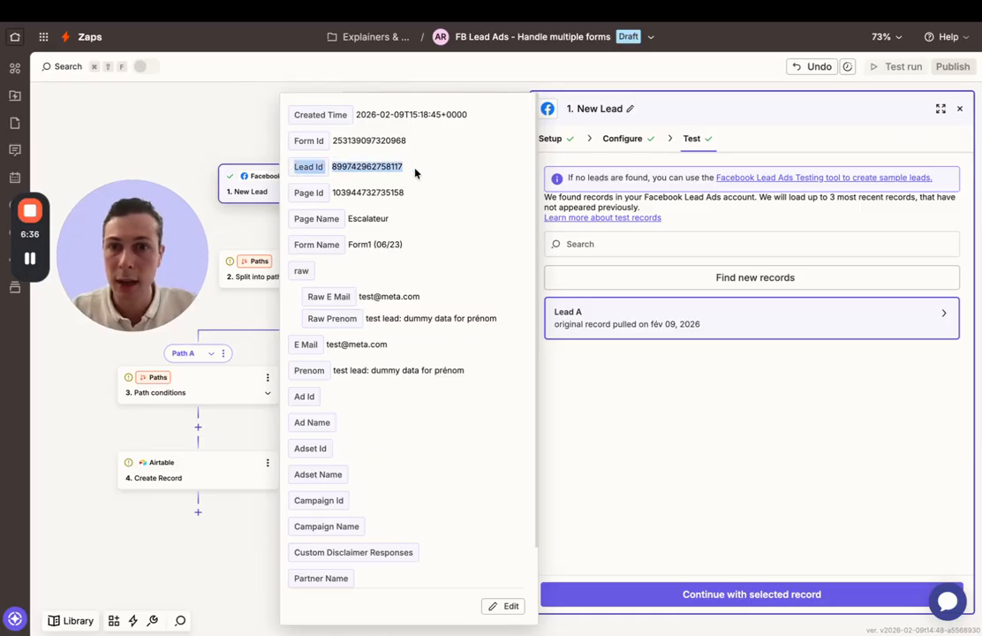
{"action": "left_click", "coordinate": [417, 171]}
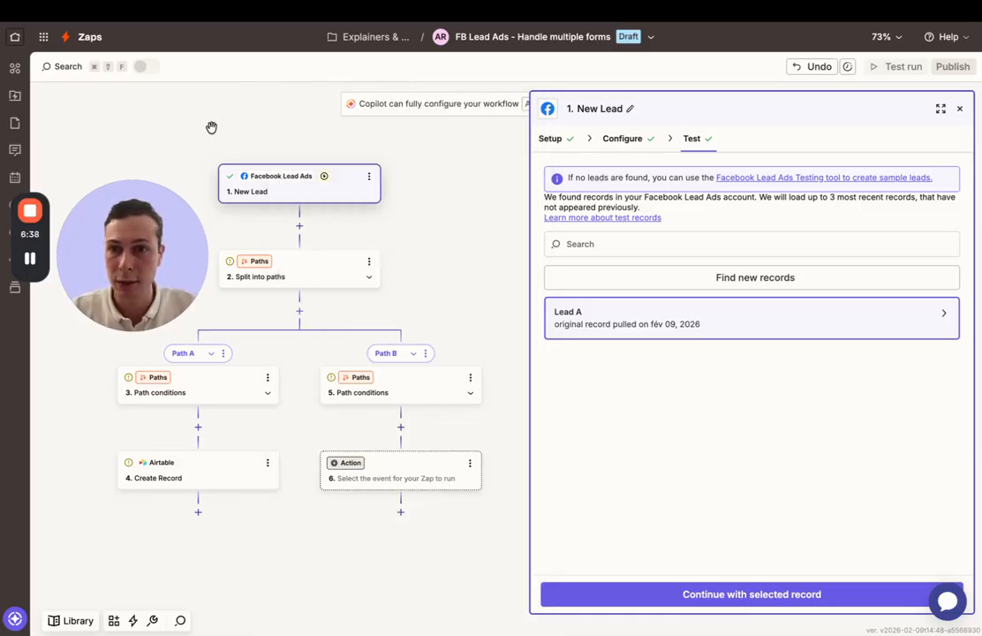
Open the configuration of the Airtable Create Record step in Path A, widen its pane slightly and locate the Meta Lead ID field.
{"action": "left_click_drag", "start_coordinate": [148, 218], "coordinate": [540, 202]}
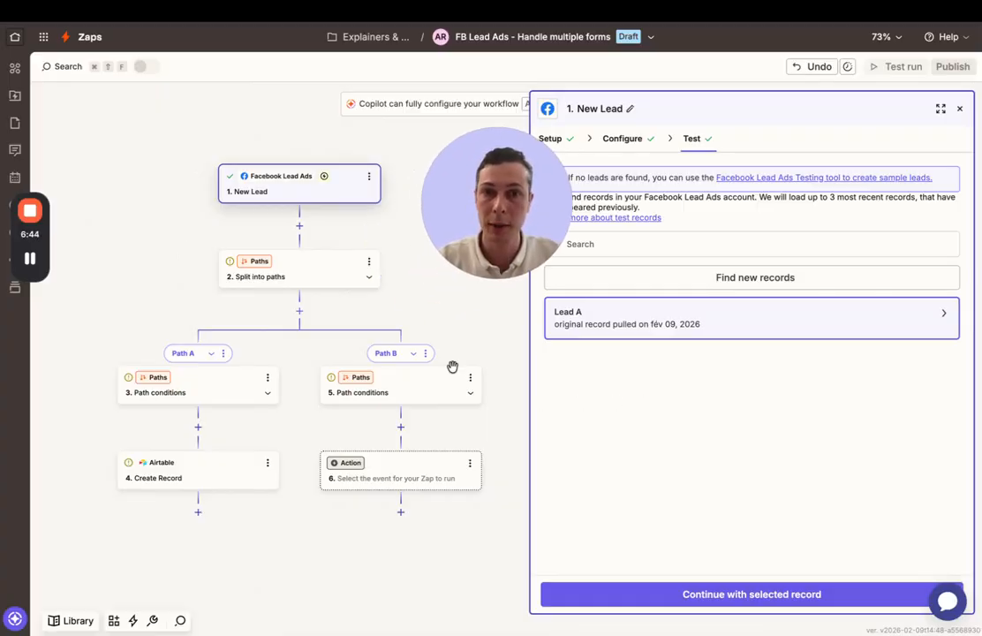
{"action": "left_click", "coordinate": [209, 480]}
{"action": "left_click_drag", "start_coordinate": [527, 197], "coordinate": [202, 246]}
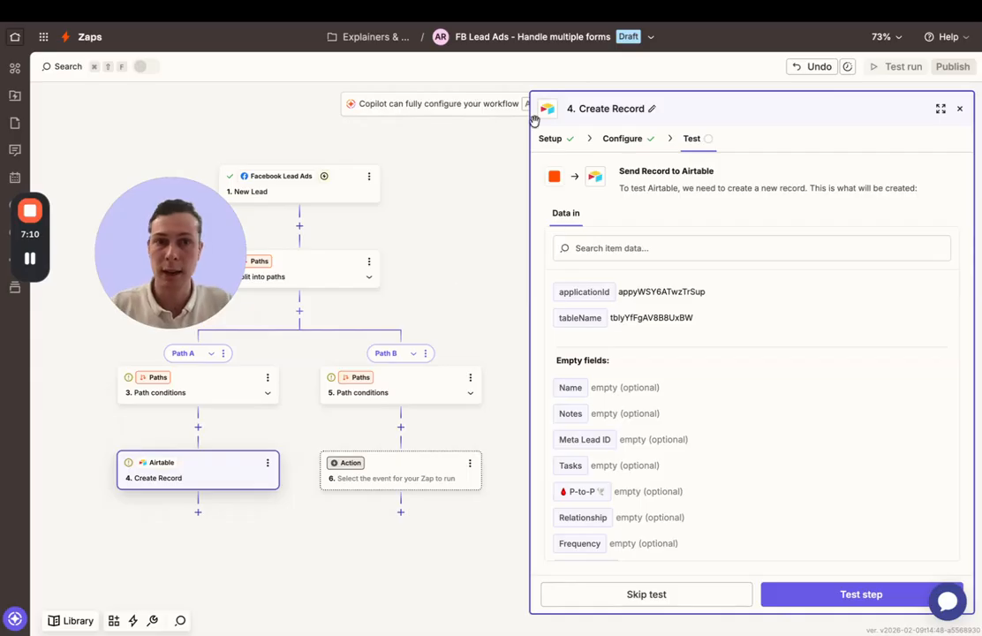
{"action": "left_click", "coordinate": [627, 141]}
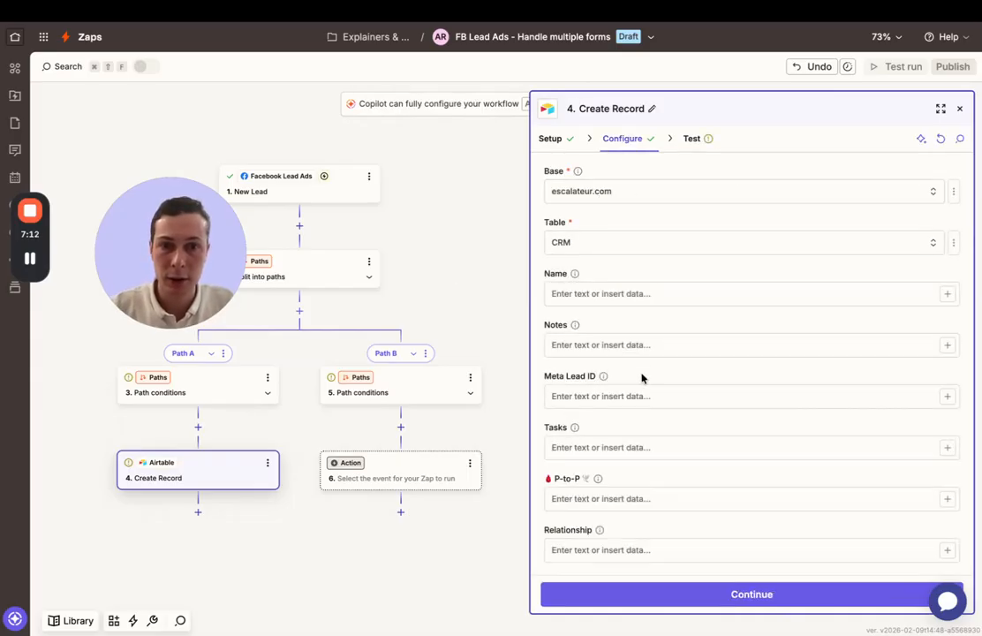
{"action": "scroll", "coordinate": [618, 424], "scroll_direction": "down", "scroll_amount": 2}
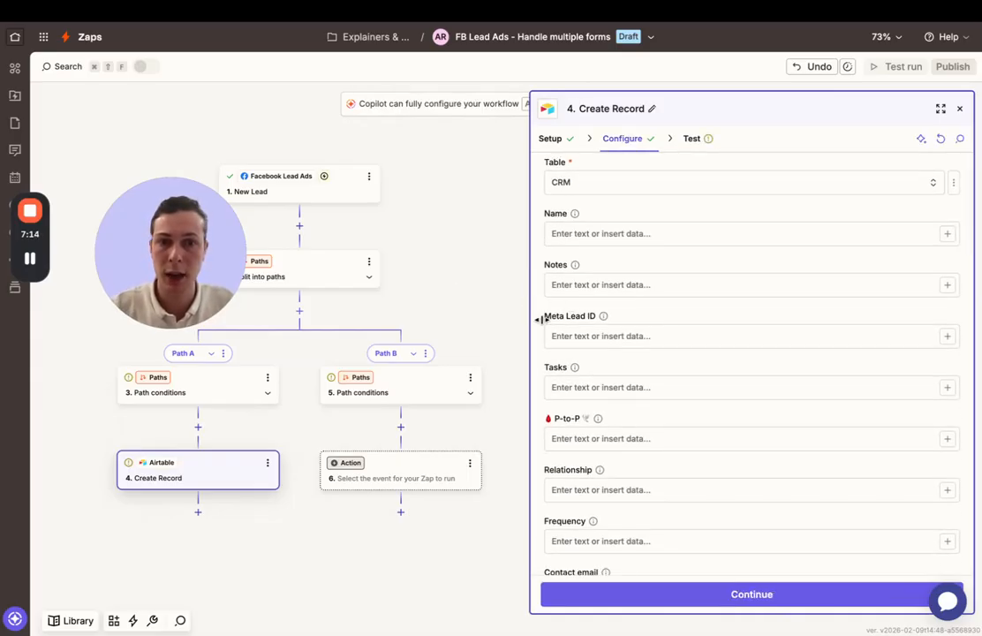
{"action": "left_click_drag", "start_coordinate": [531, 317], "coordinate": [504, 318]}
{"action": "mouse_move", "coordinate": [599, 319]}
{"action": "left_mouse_down"}
{"action": "mouse_move", "coordinate": [510, 313]}
{"action": "mouse_move", "coordinate": [584, 314]}
{"action": "left_mouse_up"}
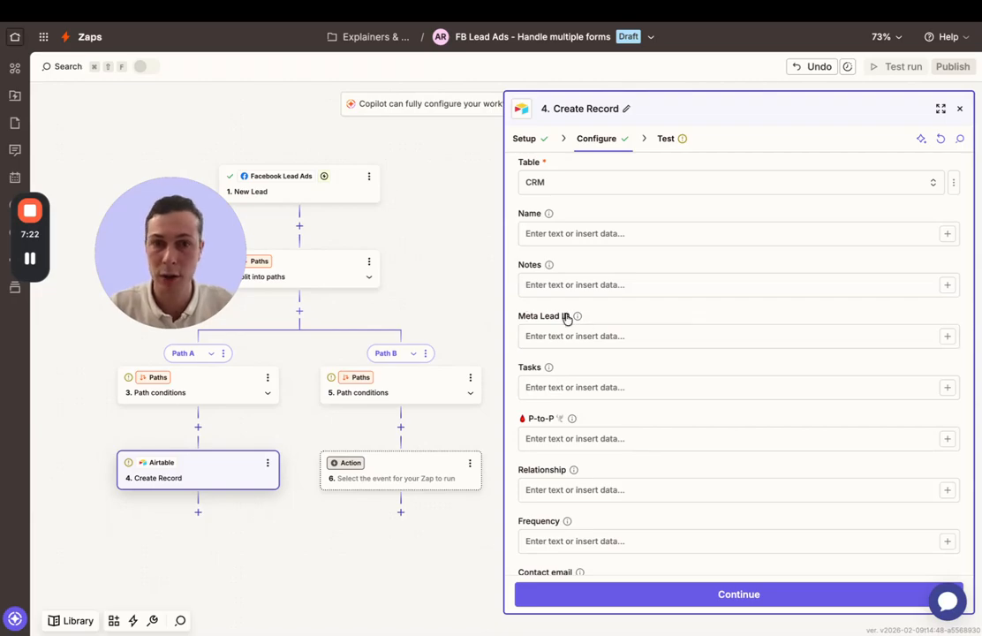
Map the Lead Id from the New Lead in Facebook Lead Ads step to the Meta Lead ID field.
{"action": "left_click", "coordinate": [947, 336]}
{"action": "left_click", "coordinate": [317, 484]}
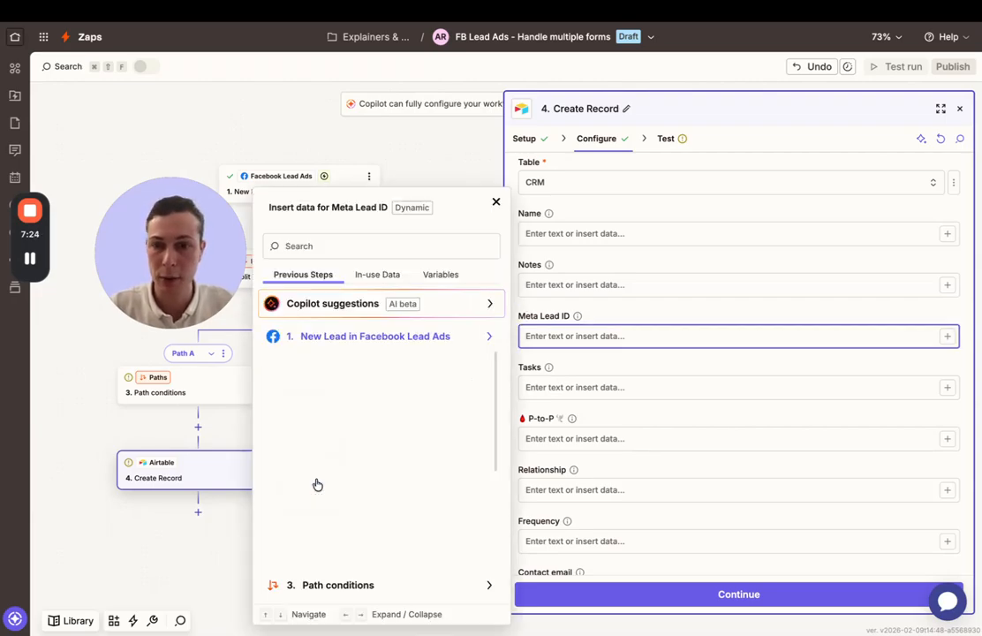
{"action": "scroll", "coordinate": [314, 481], "scroll_direction": "down", "scroll_amount": 3}
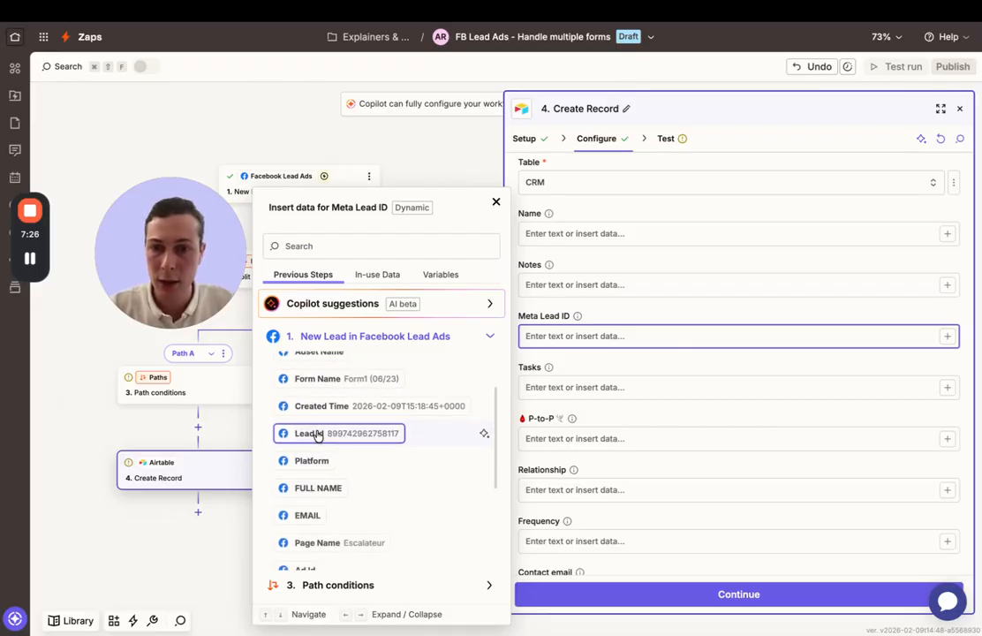
{"action": "left_click", "coordinate": [317, 433]}
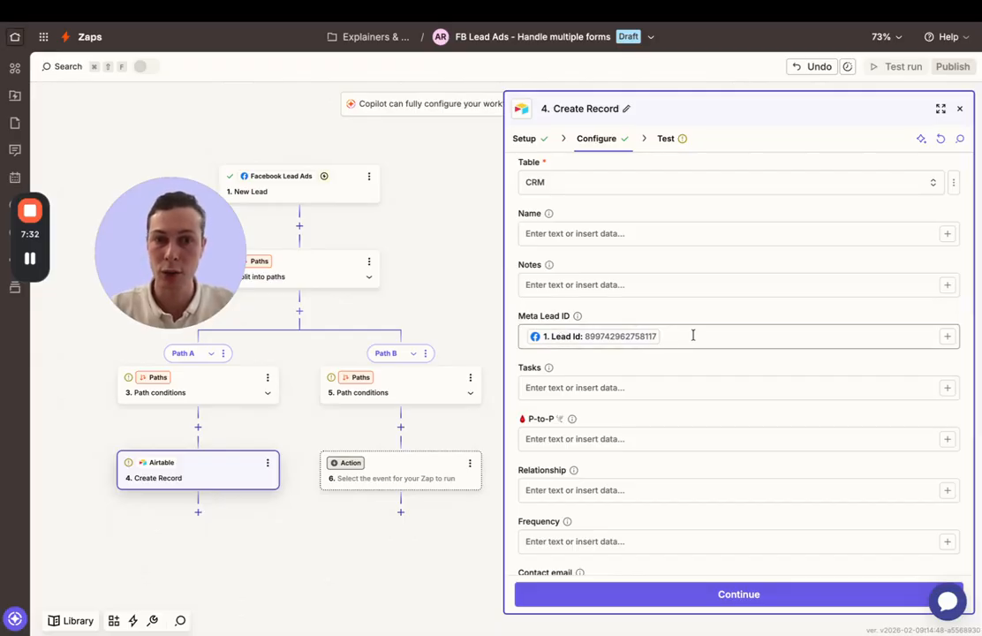
{"action": "left_click", "coordinate": [599, 336]}
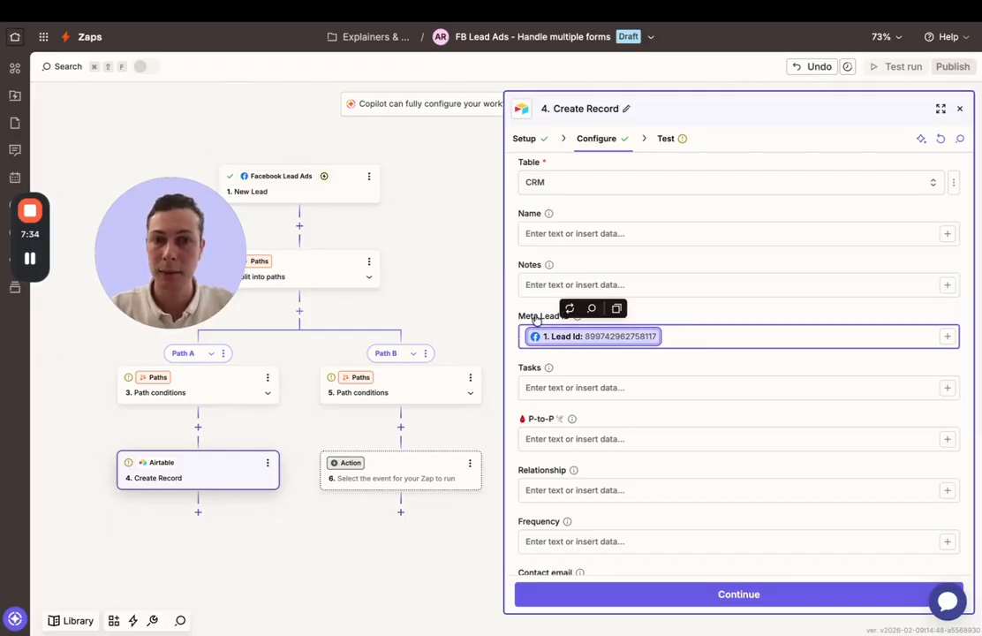
{"action": "left_click", "coordinate": [536, 319]}
{"action": "left_click", "coordinate": [635, 359]}
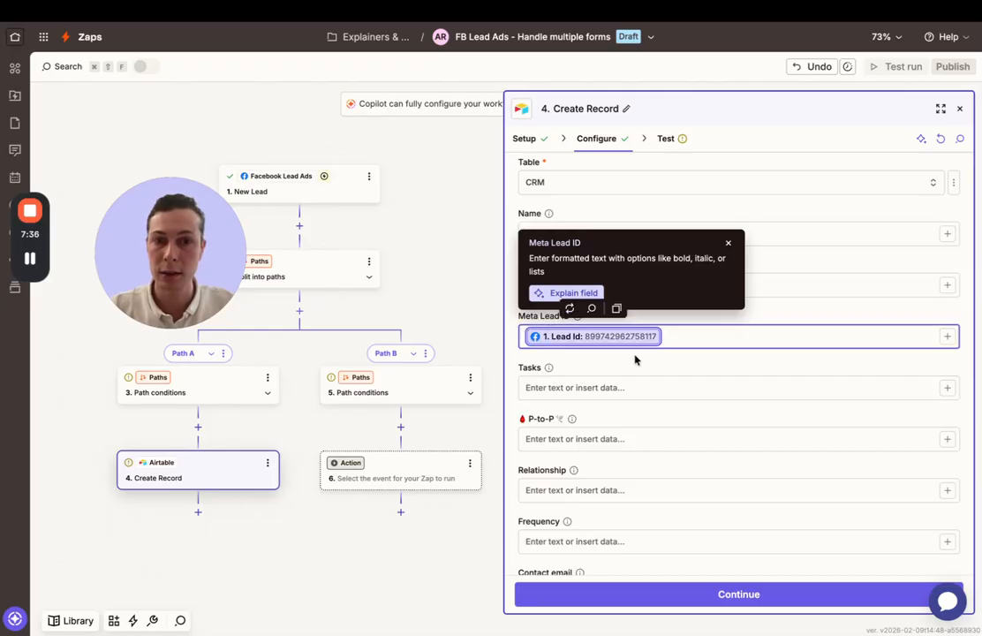
{"action": "left_click", "coordinate": [728, 243]}
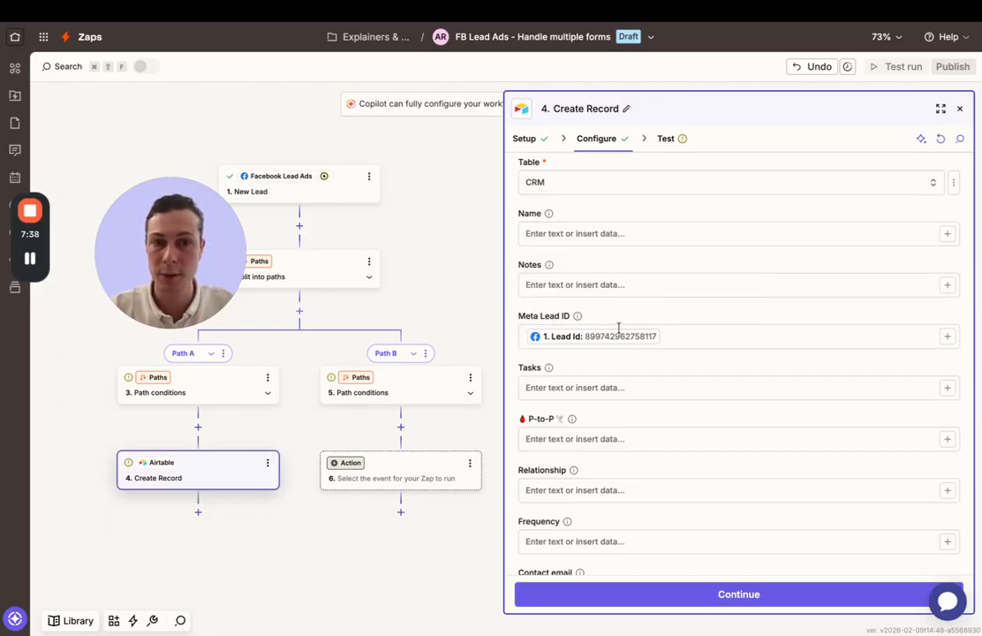
Switch to the Zap named "FB Conversions API".
{"action": "left_click_drag", "start_coordinate": [212, 226], "coordinate": [446, 220]}
{"action": "mouse_move", "coordinate": [3, 432]}
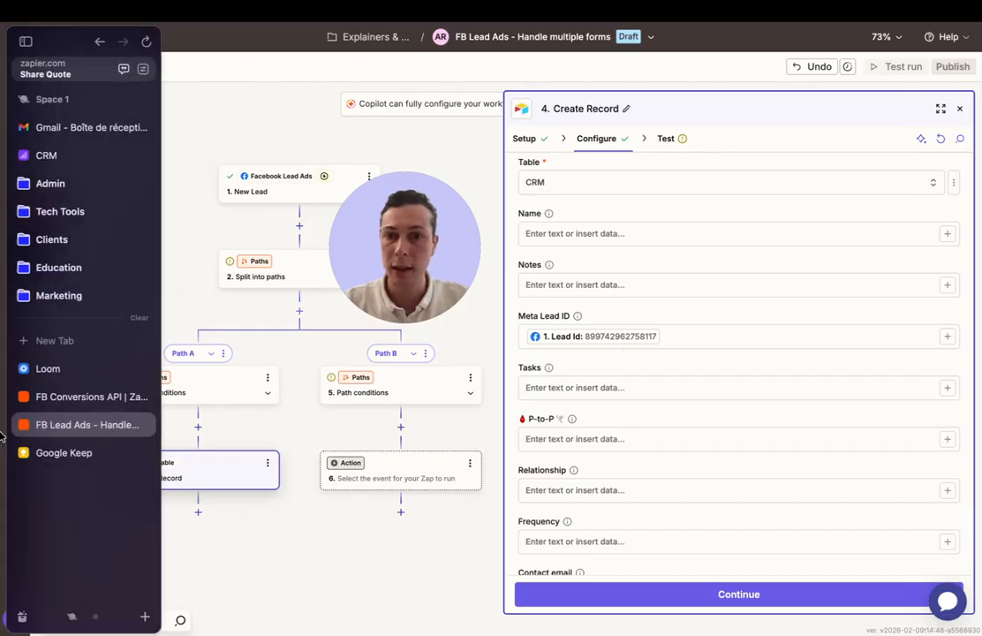
{"action": "left_click", "coordinate": [79, 399]}
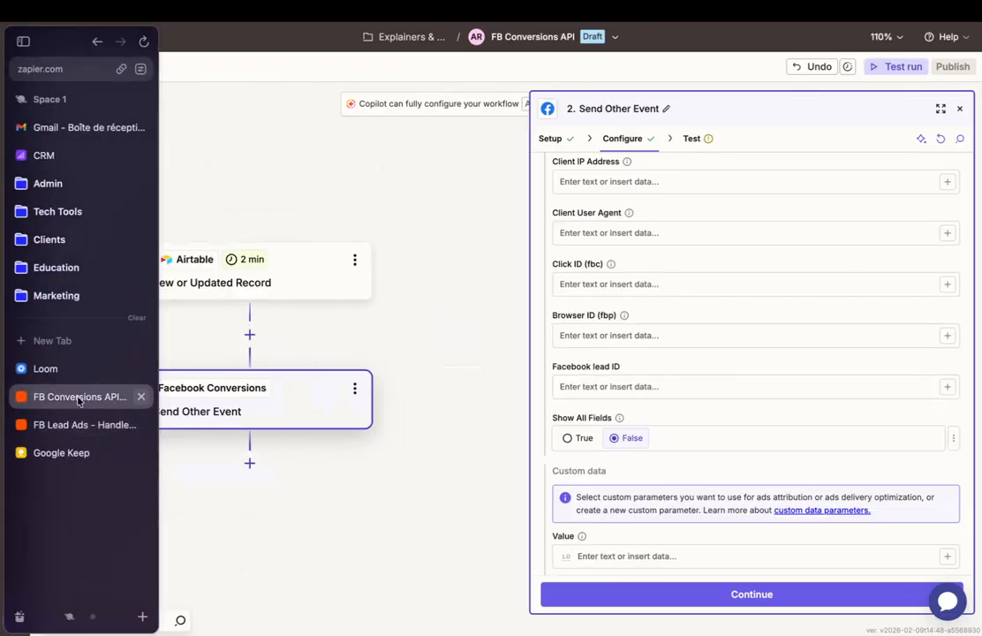
{"action": "left_click_drag", "start_coordinate": [472, 244], "coordinate": [526, 187]}
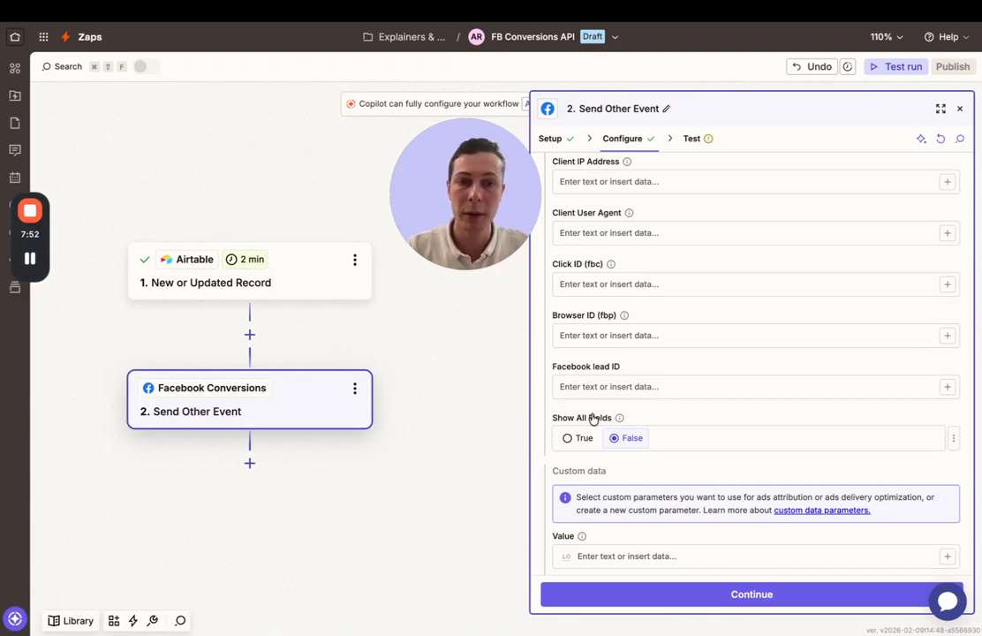
Review the customer information fields of the Facebook Conversions Send Other Event step, from Email to Facebook lead ID.
{"action": "left_click_drag", "start_coordinate": [623, 370], "coordinate": [552, 368]}
{"action": "left_click", "coordinate": [659, 368]}
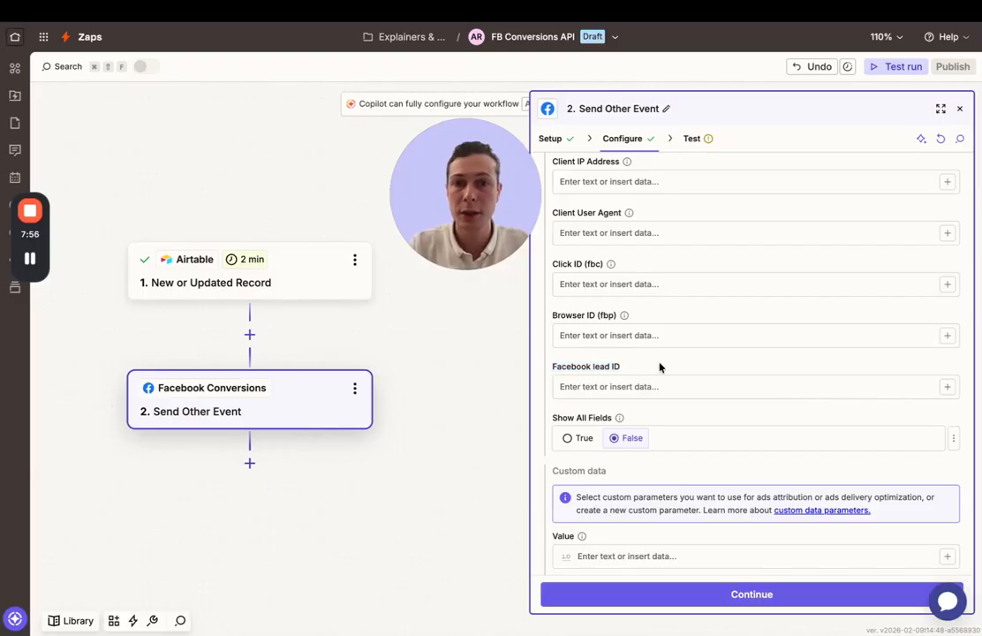
{"action": "scroll", "coordinate": [659, 365], "scroll_direction": "up", "scroll_amount": 4}
{"action": "scroll", "coordinate": [659, 363], "scroll_direction": "up", "scroll_amount": 6}
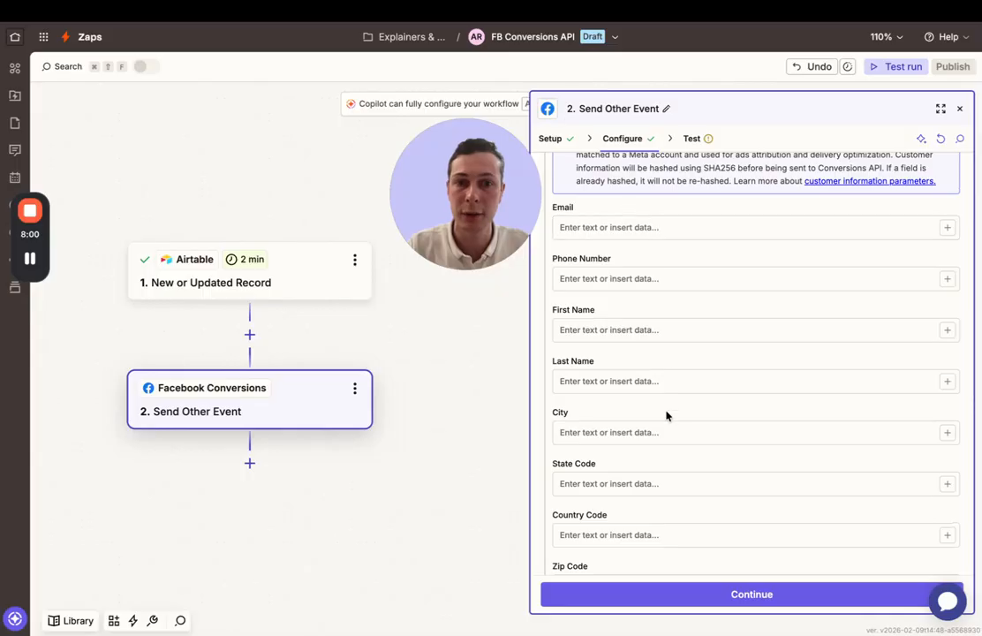
{"action": "scroll", "coordinate": [666, 415], "scroll_direction": "down", "scroll_amount": 9}
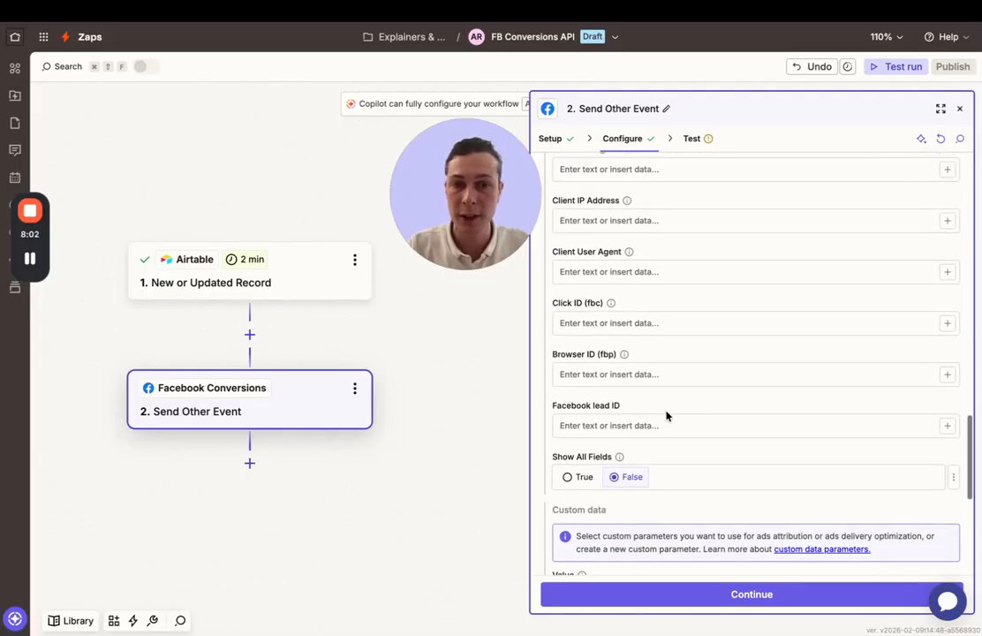
{"action": "left_click_drag", "start_coordinate": [625, 407], "coordinate": [553, 408]}
{"action": "left_click", "coordinate": [620, 408]}
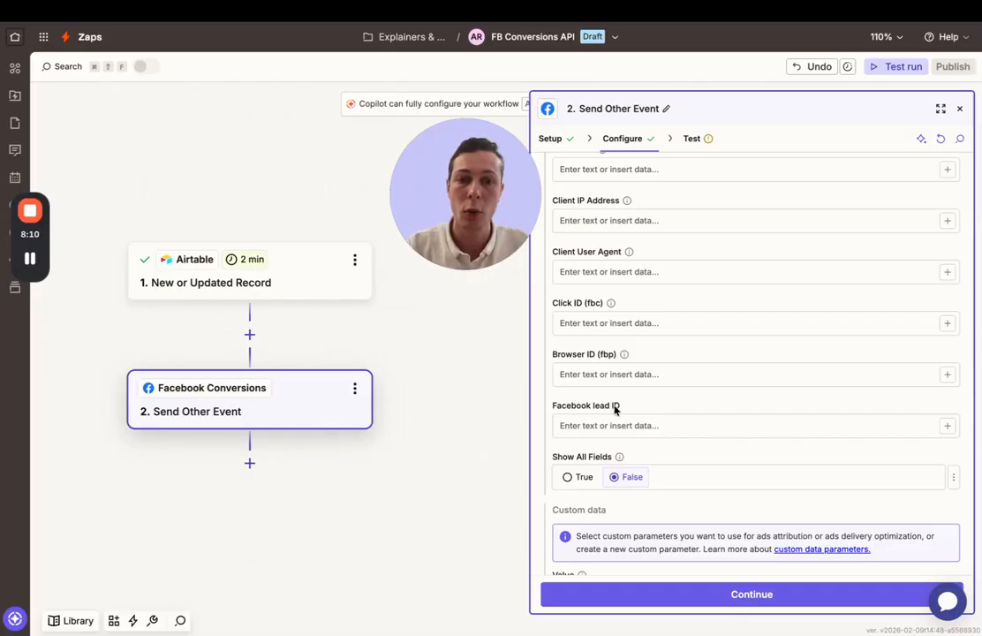
{"action": "left_click_drag", "start_coordinate": [627, 407], "coordinate": [539, 408]}
{"action": "left_click", "coordinate": [578, 412]}
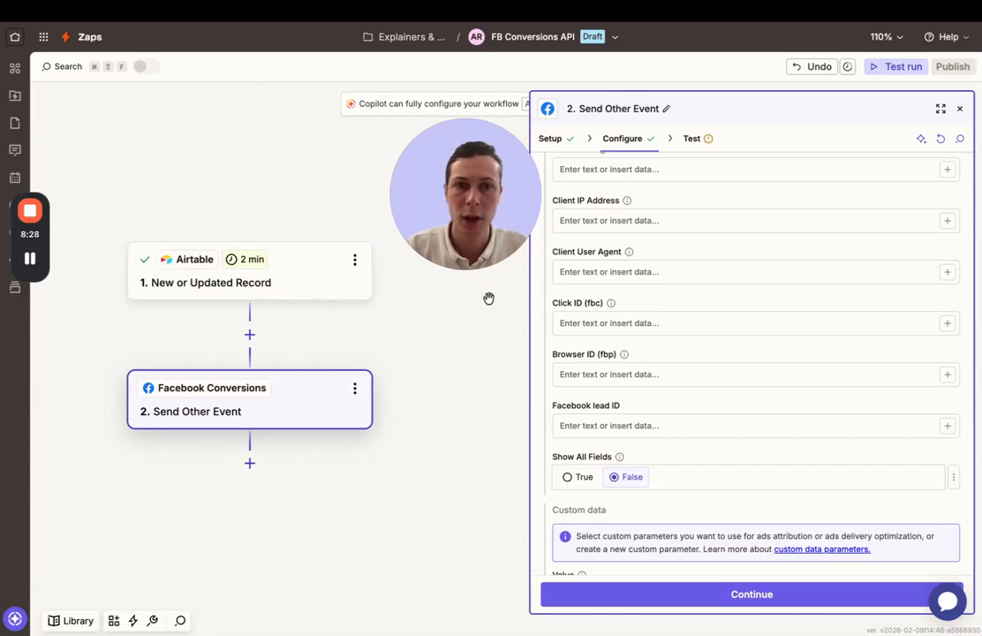
Examine the custom data fields of the Send Other Event step, and return to the Facebook lead ID field.
{"action": "scroll", "coordinate": [646, 415], "scroll_direction": "down", "scroll_amount": 1}
{"action": "scroll", "coordinate": [646, 412], "scroll_direction": "down", "scroll_amount": 5}
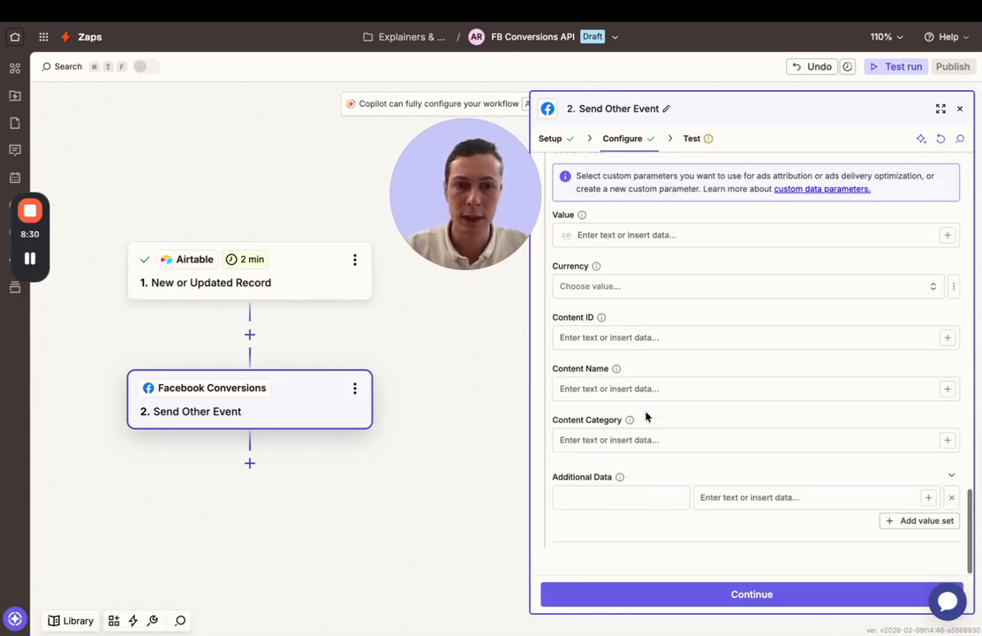
{"action": "scroll", "coordinate": [646, 413], "scroll_direction": "up", "scroll_amount": 5}
{"action": "scroll", "coordinate": [645, 412], "scroll_direction": "down", "scroll_amount": 4}
{"action": "scroll", "coordinate": [645, 414], "scroll_direction": "up", "scroll_amount": 6}
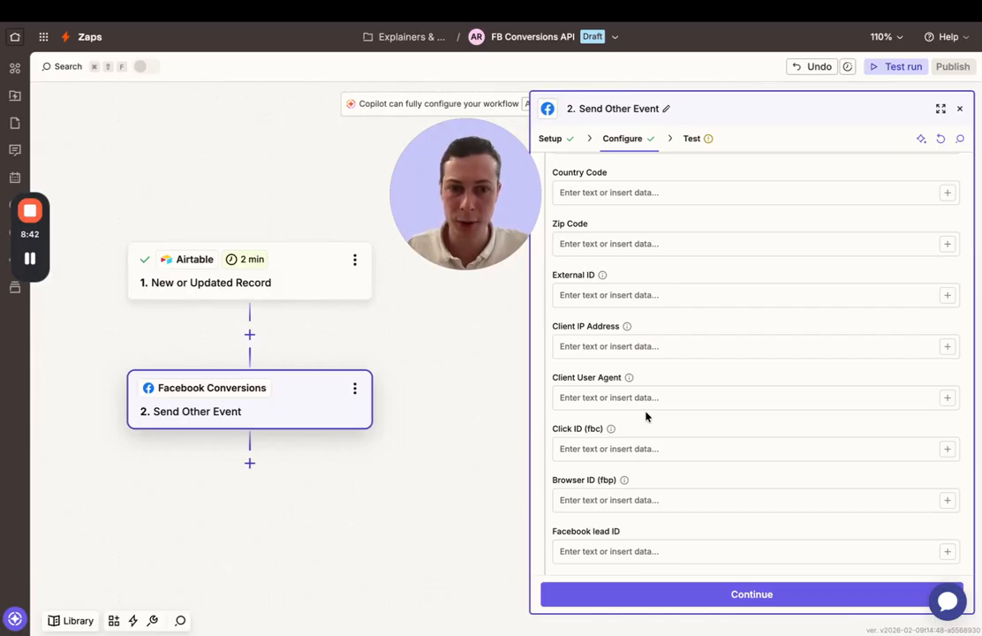
{"action": "scroll", "coordinate": [646, 415], "scroll_direction": "down", "scroll_amount": 3}
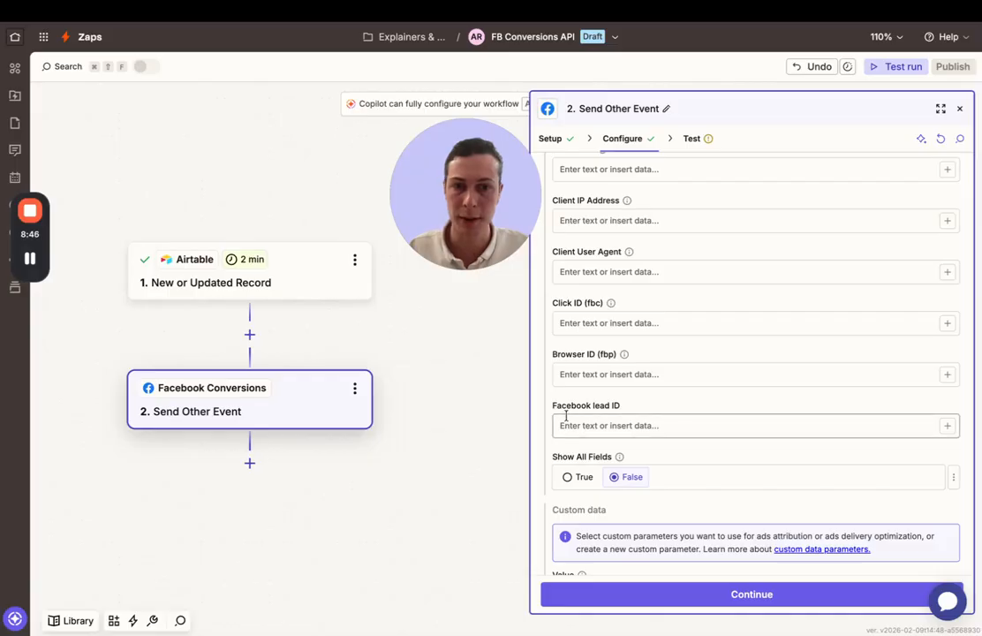
{"action": "left_click", "coordinate": [650, 379]}
{"action": "left_click", "coordinate": [654, 405]}
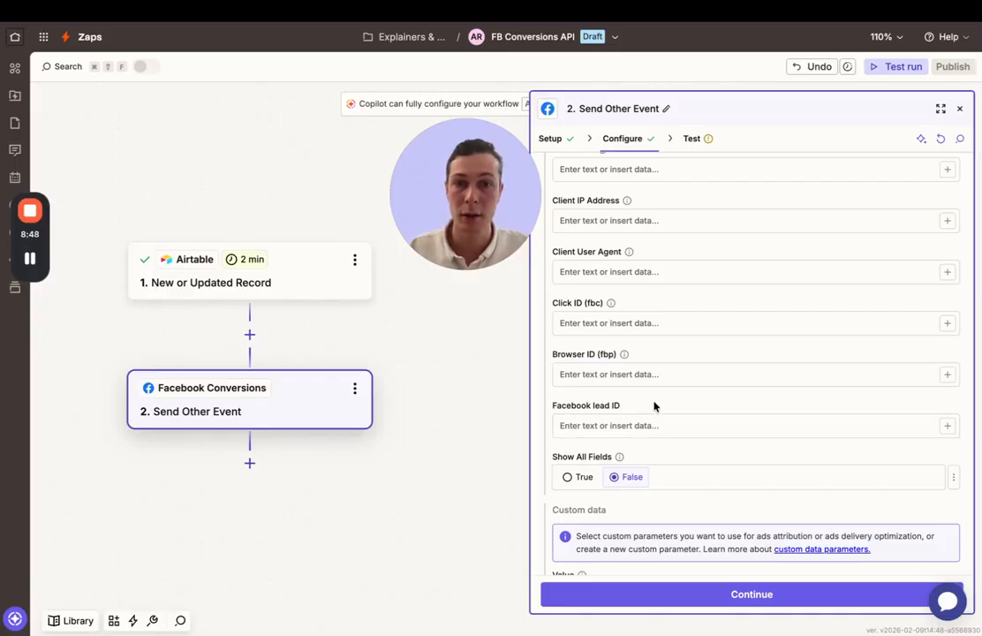